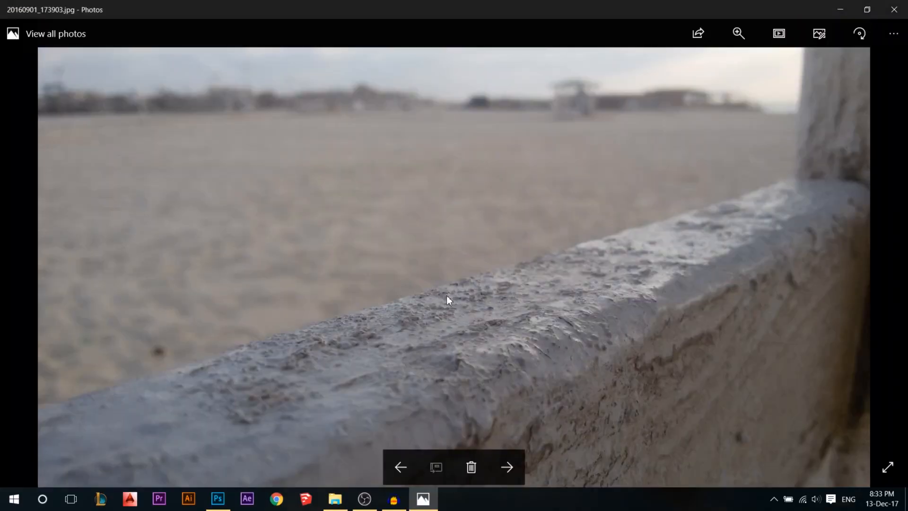
Step: Review the sitting couple source image and the finished Miniature.jpg composite in the Miniature 1 folder
click(893, 9)
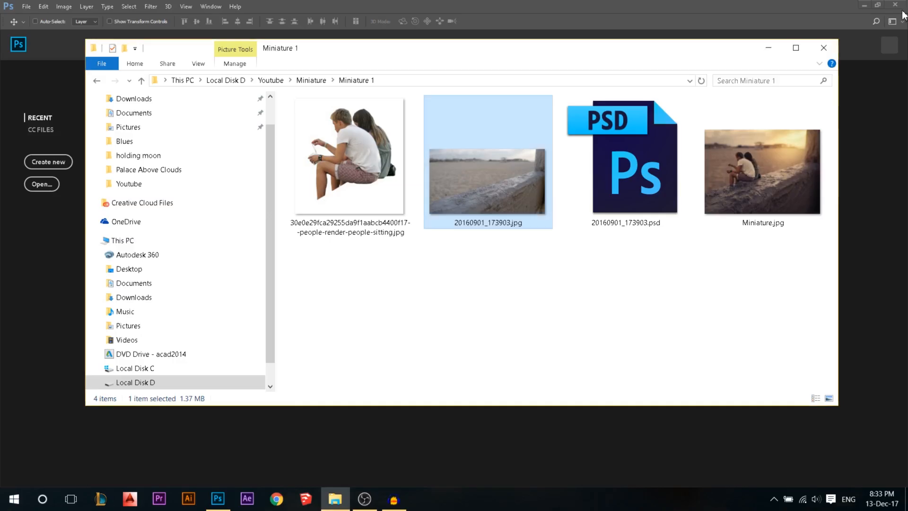
click(377, 176)
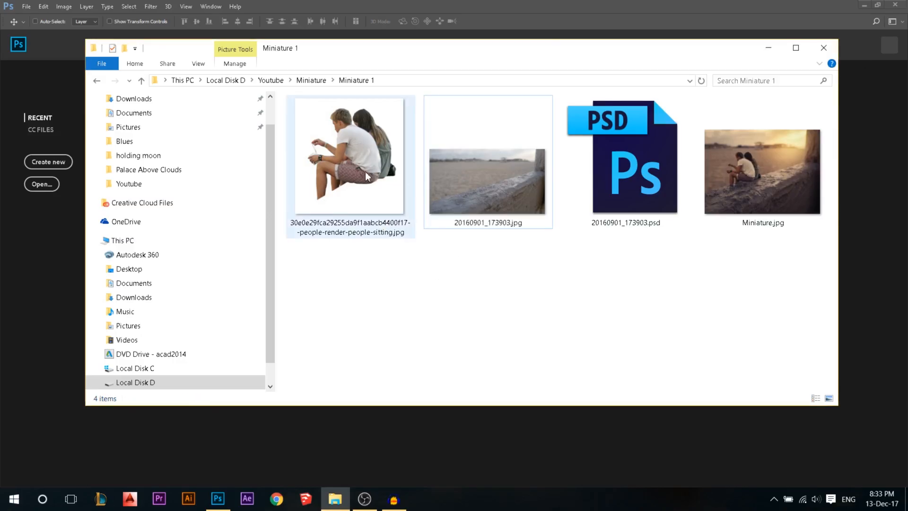
double_click(353, 170)
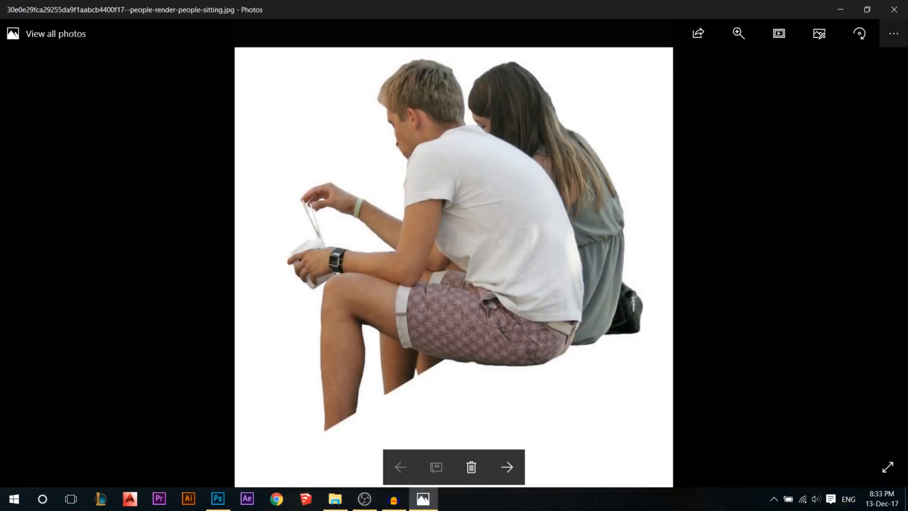
click(893, 10)
double_click(770, 186)
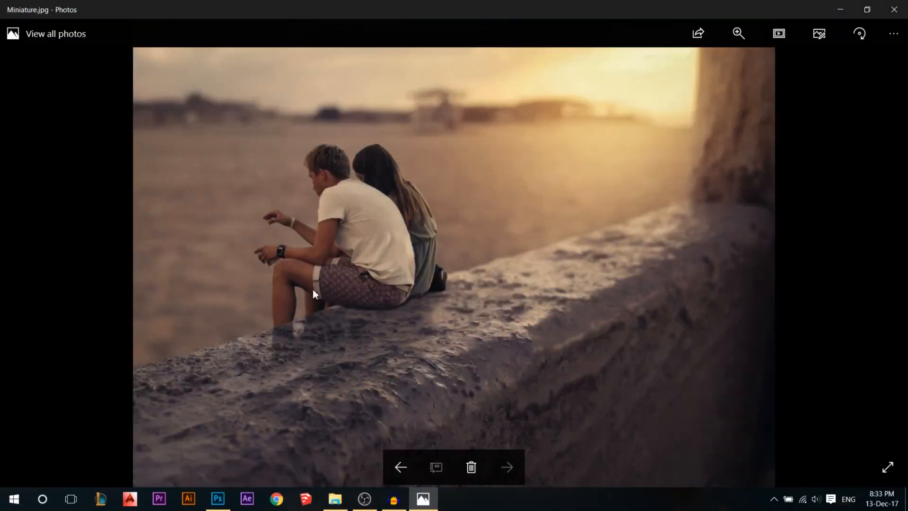
click(893, 10)
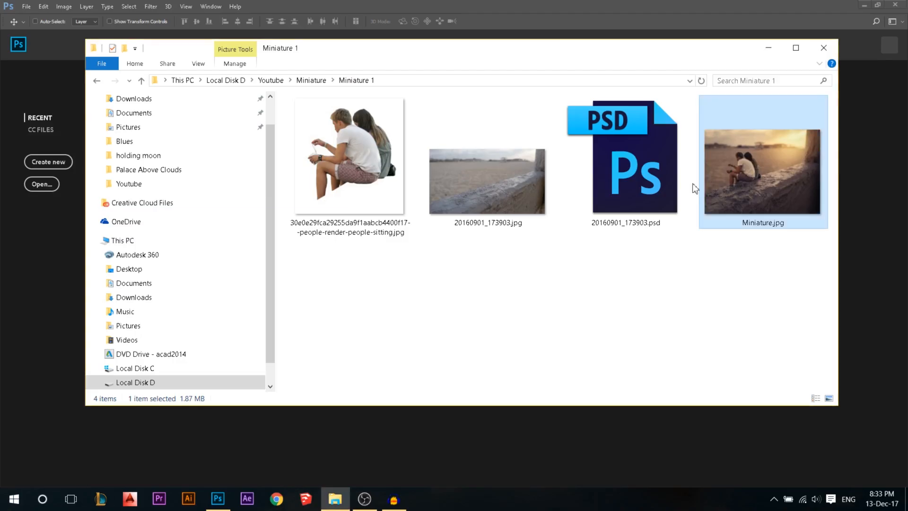
Step: View After.jpg, the finished wedding composite in the parent Miniature folder
key(alt+Up)
double_click(494, 166)
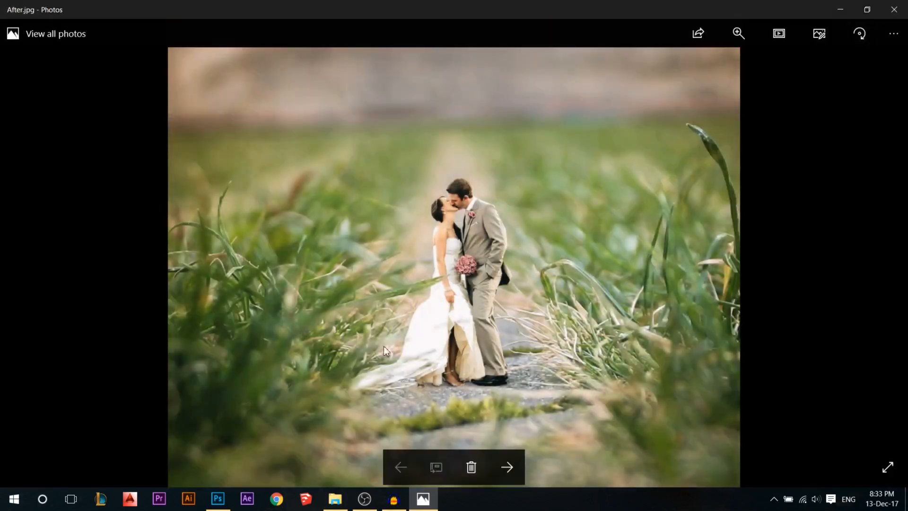
click(894, 9)
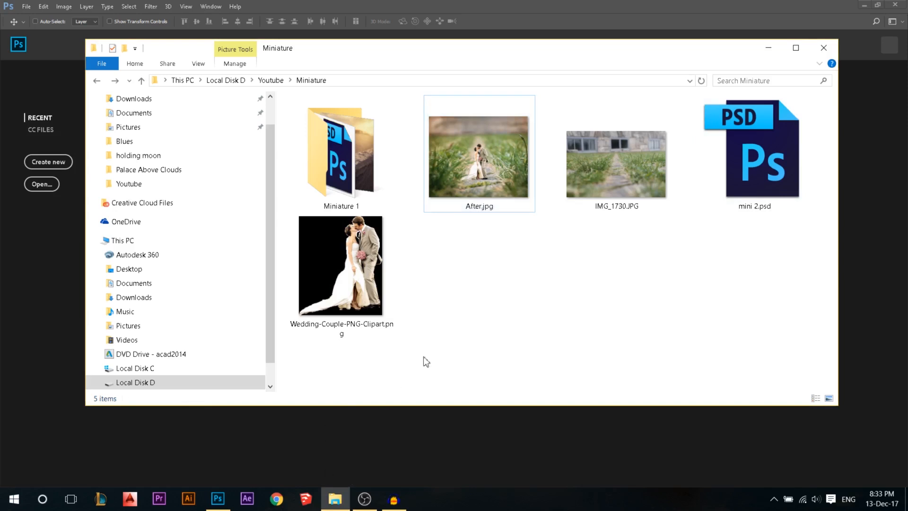
Step: Open IMG_1730.JPG from the Miniature folder in Photoshop and crop it closer around the stone path
drag(617, 158, 260, 438)
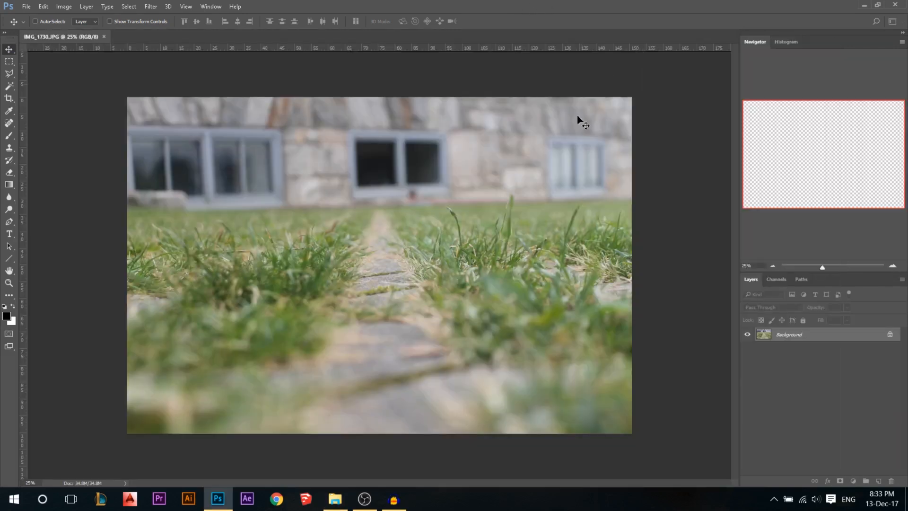
key(c)
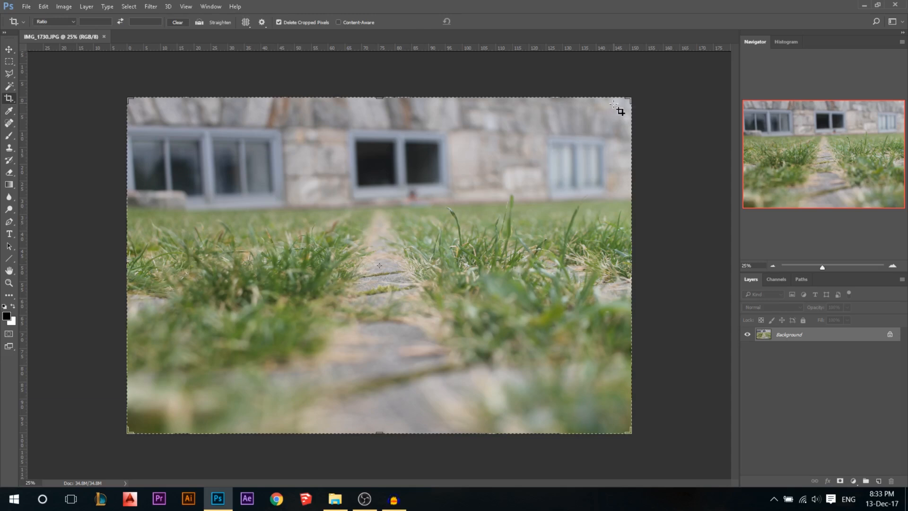
drag(632, 99, 560, 148)
mouse_move(593, 184)
mouse_down()
mouse_move(605, 177)
mouse_move(603, 194)
mouse_up()
drag(561, 265, 538, 269)
key(Return)
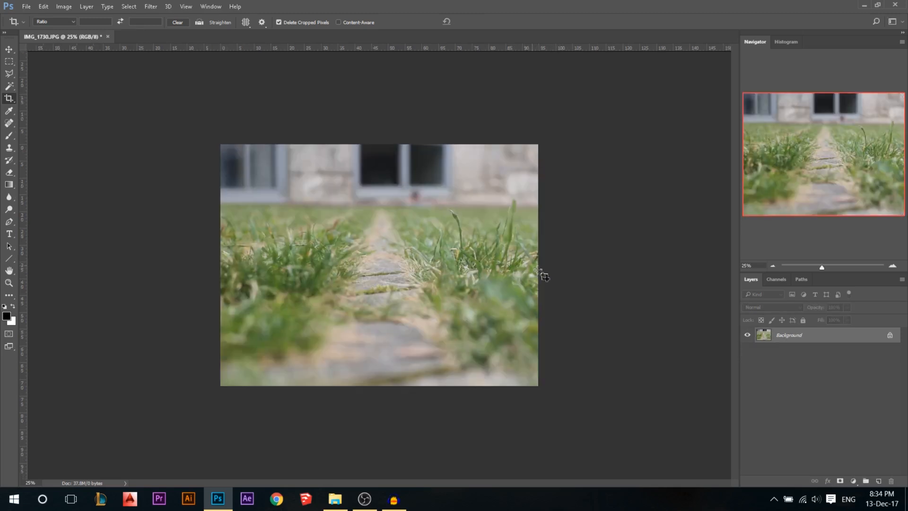
key(ctrl+0)
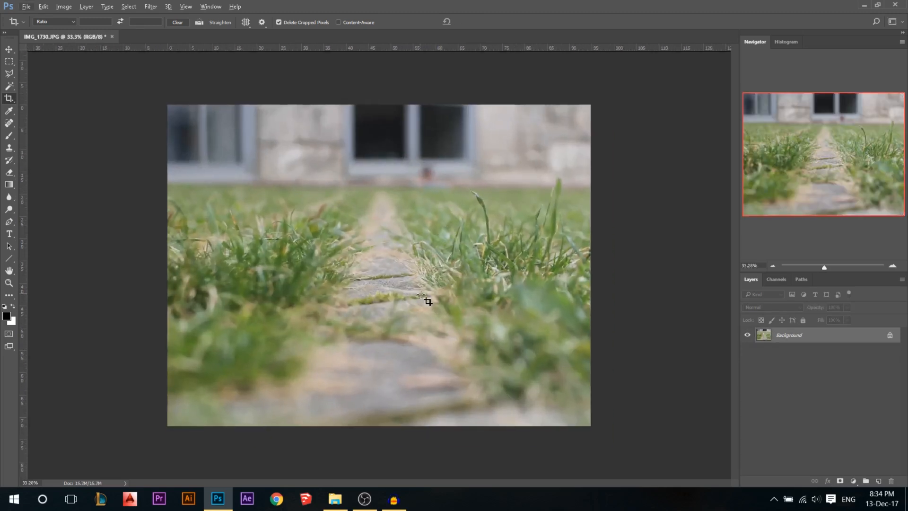
Step: Crop the grass photo a second time, trimming all edges to tighten the framing on the path
click(427, 300)
drag(383, 427, 381, 411)
drag(591, 268, 568, 261)
drag(562, 410, 554, 403)
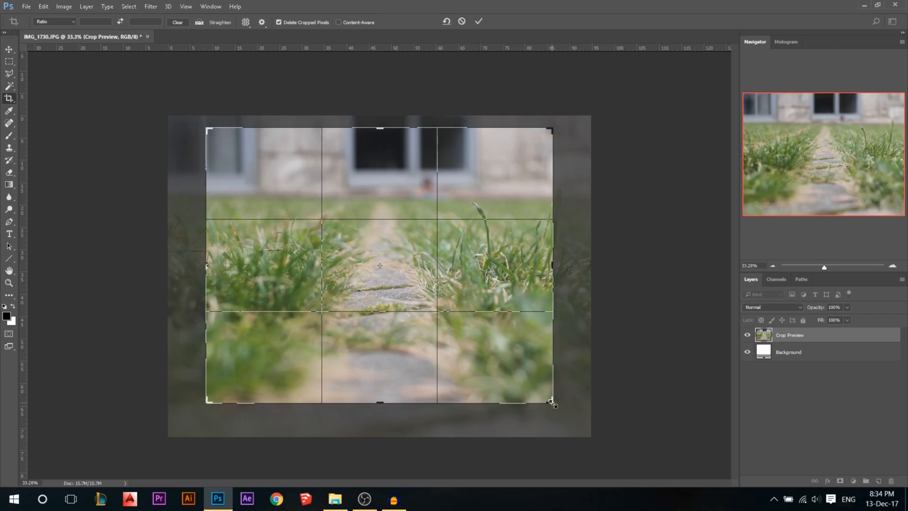
key(Return)
key(ctrl+0)
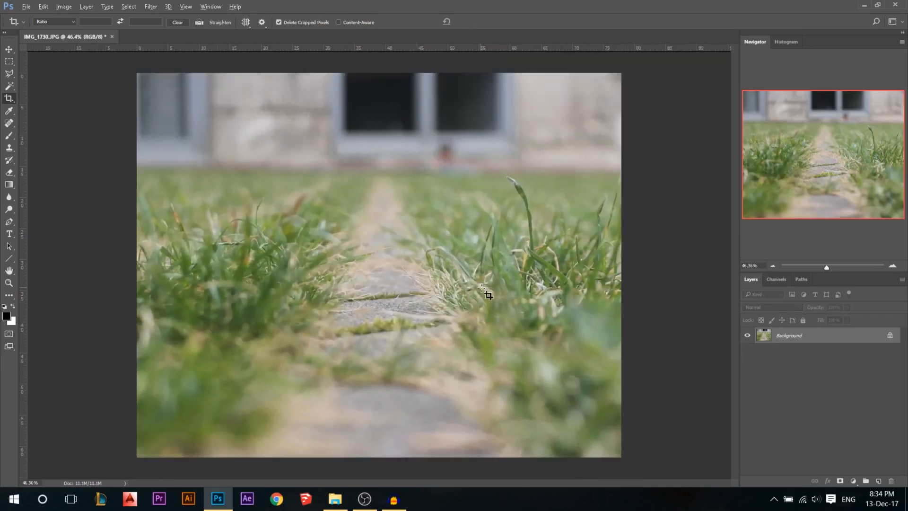
Step: Place the Wedding-Couple-PNG-Clipart image in the photo as a small couple standing on the stone path
click(9, 49)
key(alt+Tab)
drag(388, 286, 328, 266)
key(Return)
Step: Add a layer mask to the wedding couple and paint out the pale fringe around their upper bodies with a soft 3 px black brush
scroll(409, 223, up, 5)
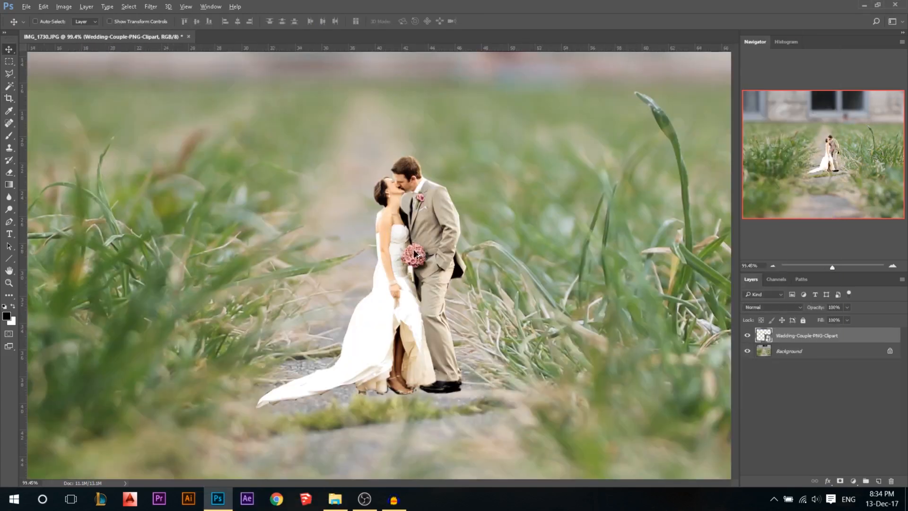
scroll(402, 168, up, 6)
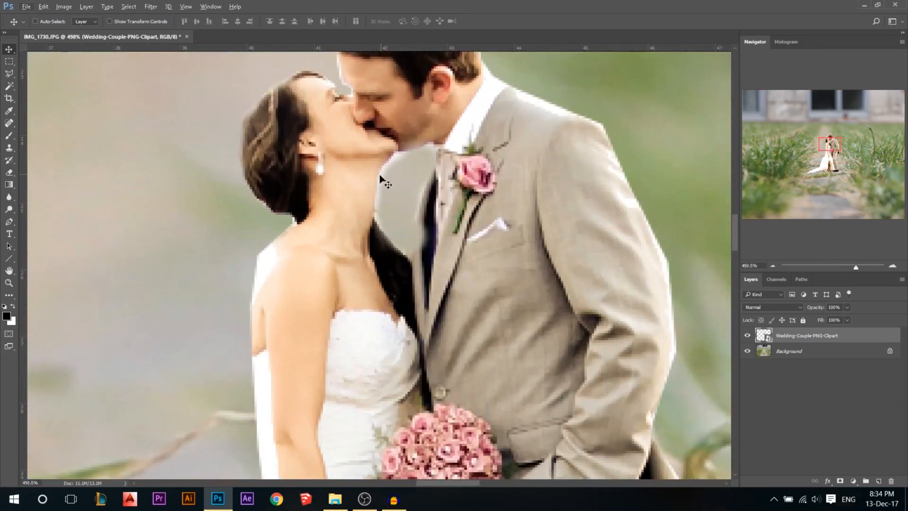
click(840, 481)
click(9, 135)
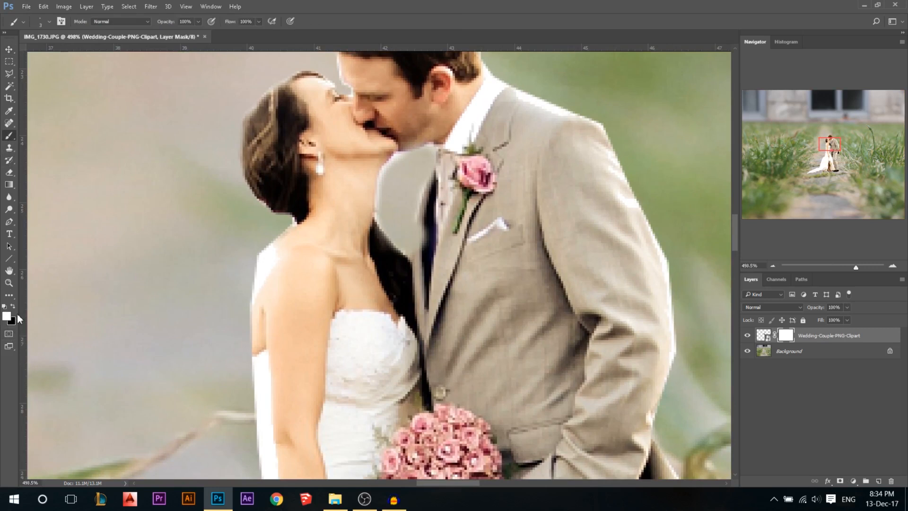
right_click(452, 217)
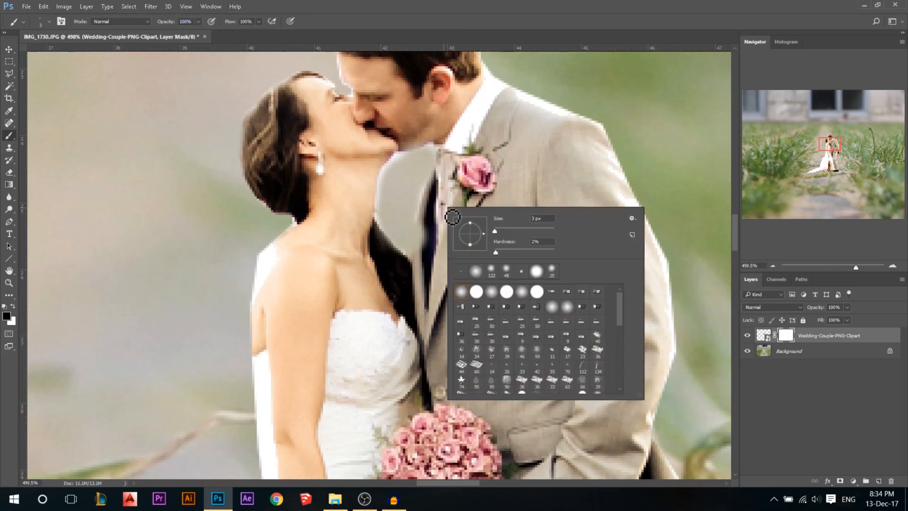
click(386, 217)
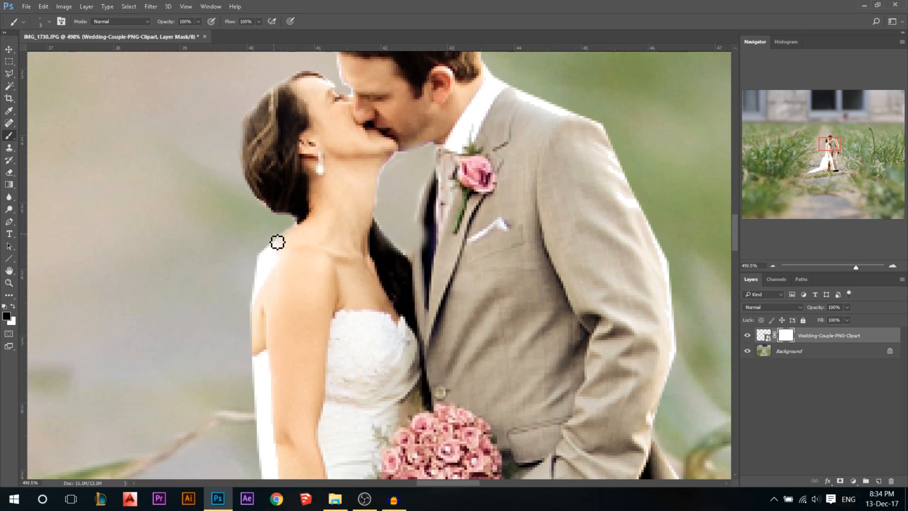
scroll(243, 303, down, 1)
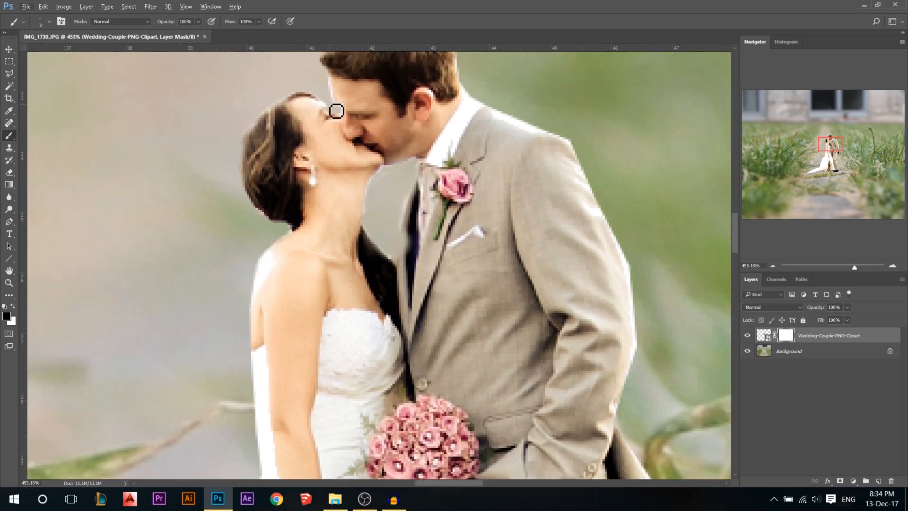
scroll(336, 111, up, 1)
scroll(327, 139, up, 1)
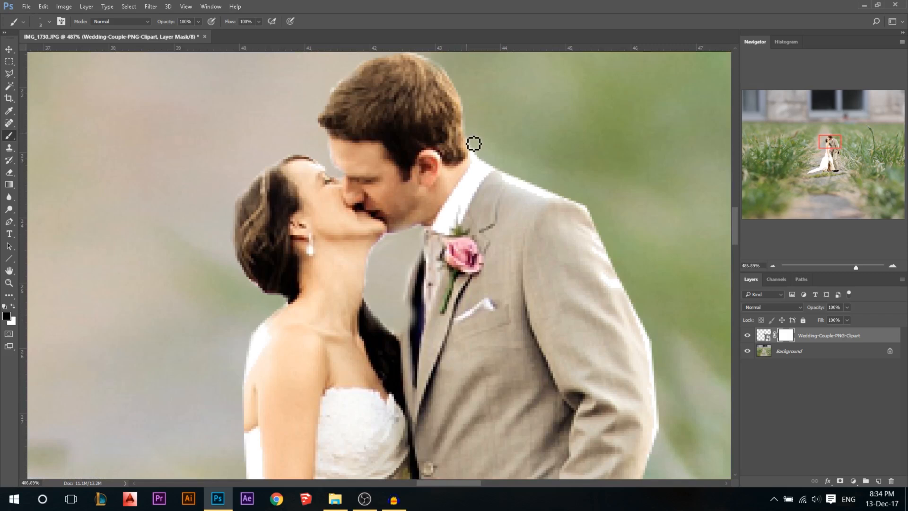
Step: Mask out the leftover dark marks around the bride's sandals and beside her toes
scroll(529, 191, down, 5)
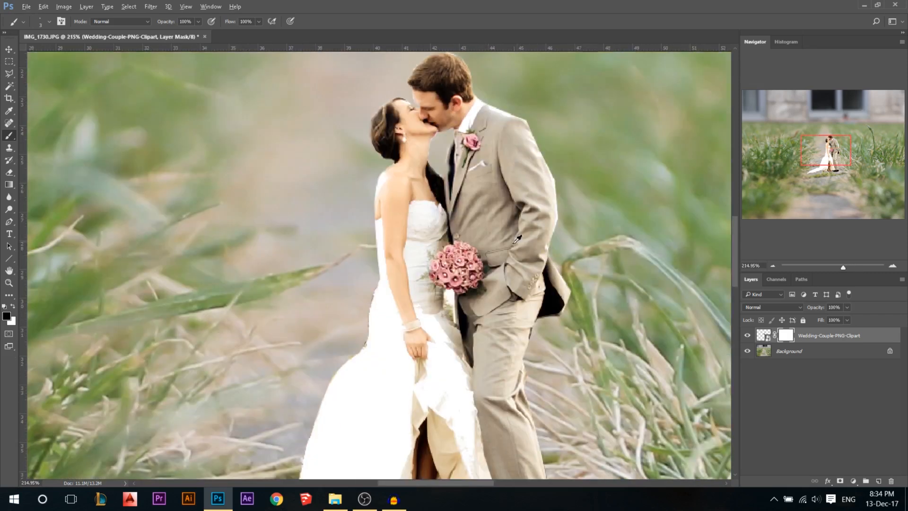
scroll(520, 264, down, 2)
scroll(425, 416, up, 4)
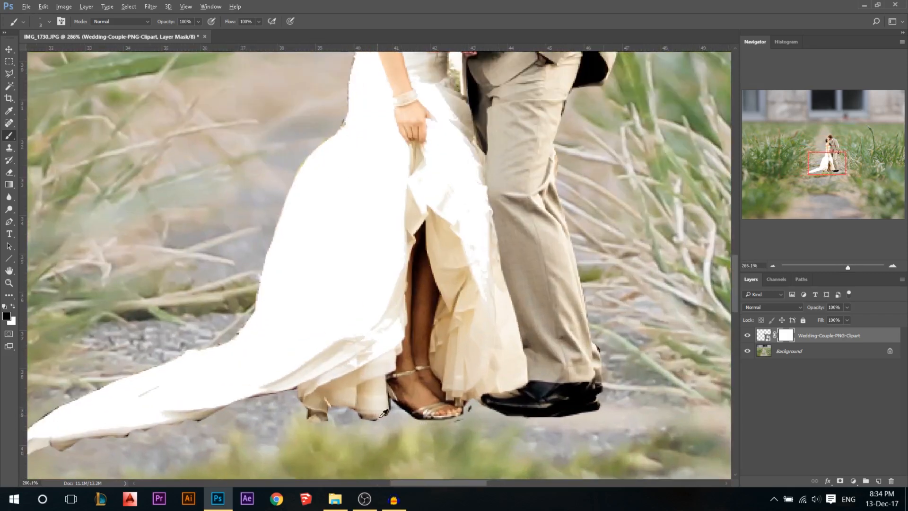
scroll(393, 416, up, 3)
mouse_move(399, 414)
mouse_down()
mouse_move(398, 385)
mouse_move(411, 404)
mouse_move(407, 396)
mouse_move(471, 432)
mouse_up()
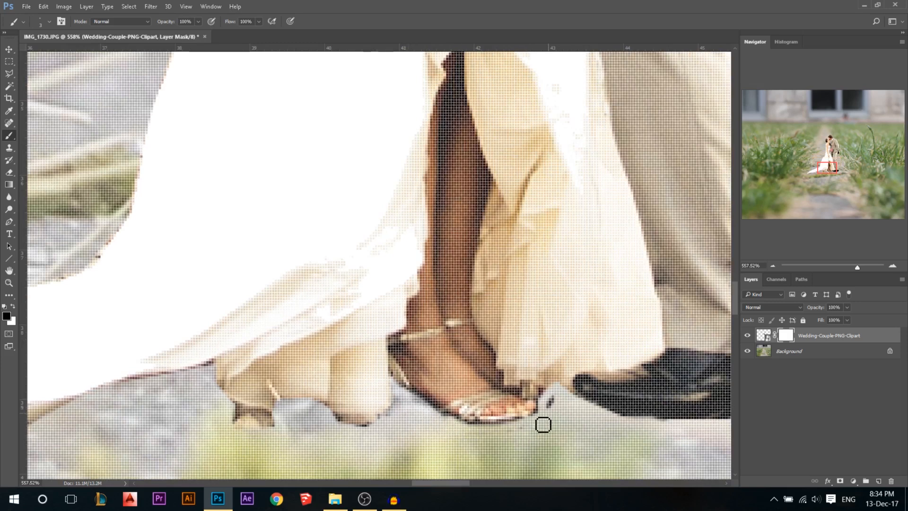
mouse_move(543, 416)
mouse_down()
mouse_move(547, 401)
mouse_move(557, 412)
mouse_up()
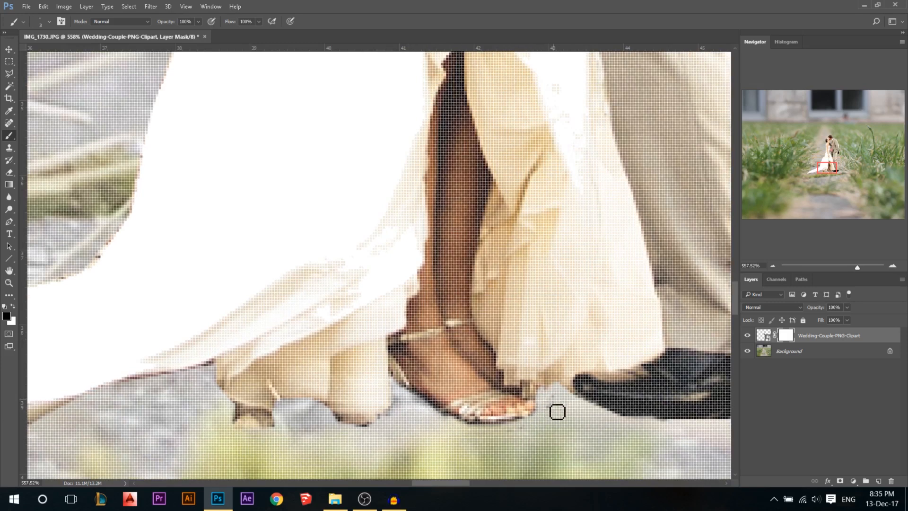
Step: Clean up the mask along the hem and both edges of the white dress's long train
scroll(554, 405, down, 3)
scroll(554, 405, up, 2)
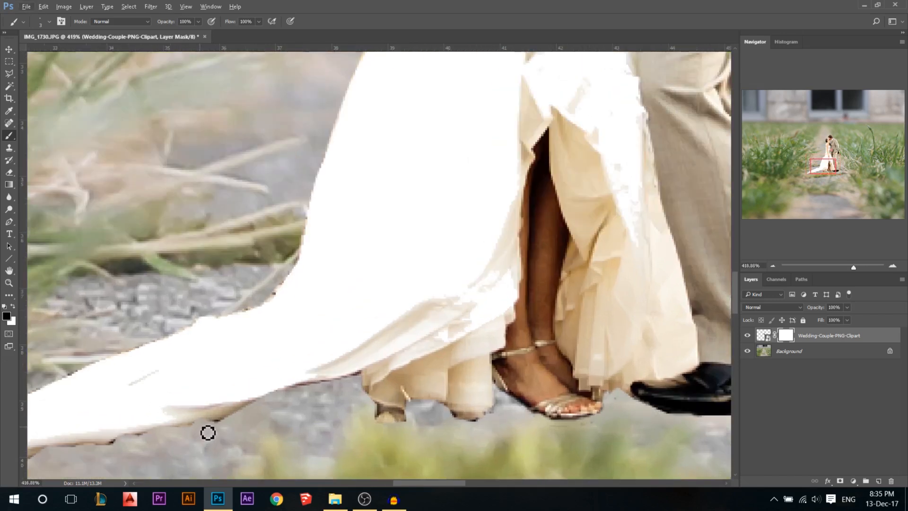
mouse_move(301, 398)
mouse_down()
mouse_move(364, 378)
mouse_move(378, 423)
mouse_move(438, 416)
mouse_move(481, 428)
mouse_up()
scroll(496, 365, down, 3)
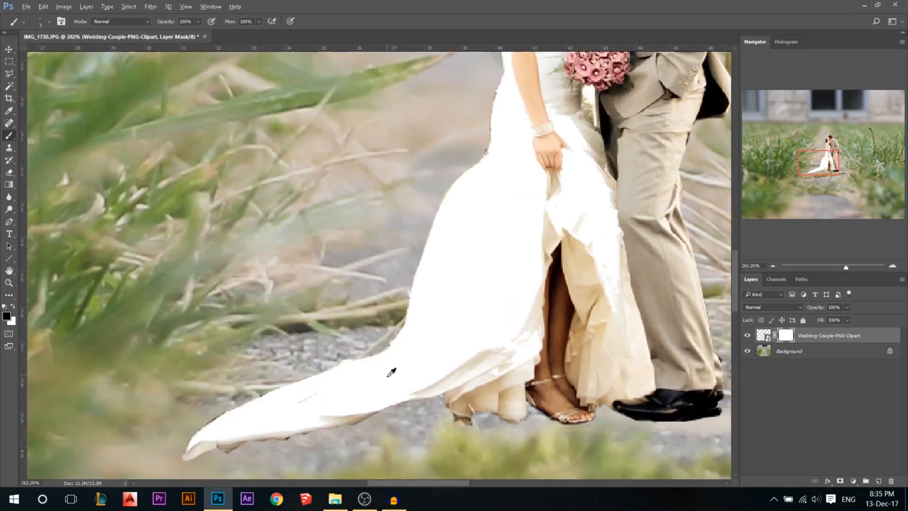
scroll(388, 319, up, 2)
drag(387, 315, 396, 317)
mouse_move(412, 316)
mouse_down()
mouse_move(391, 344)
mouse_move(256, 385)
mouse_move(310, 369)
mouse_move(197, 417)
mouse_move(128, 462)
mouse_up()
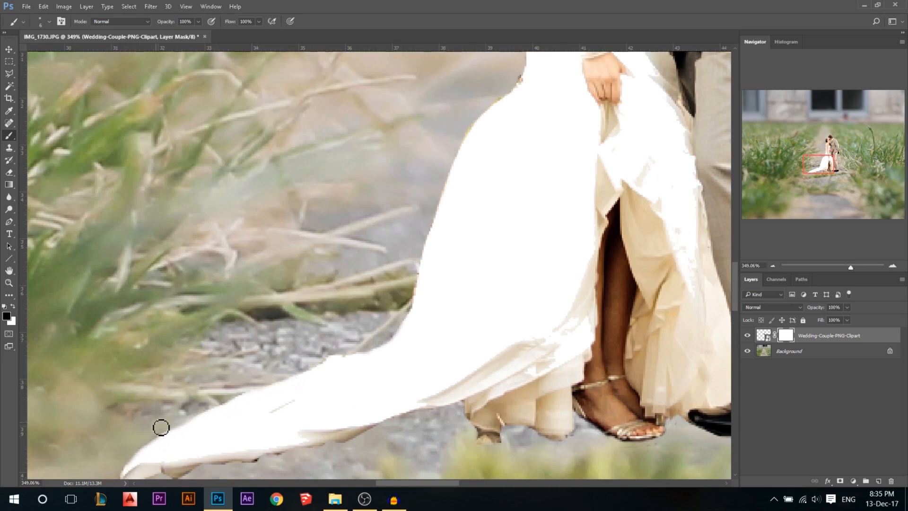
scroll(256, 443, down, 2)
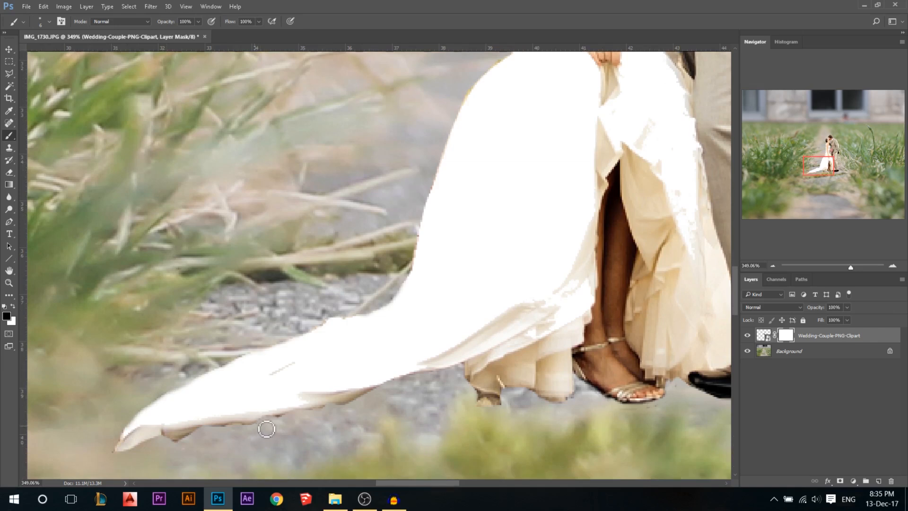
alt+scroll(300, 405, down, 6)
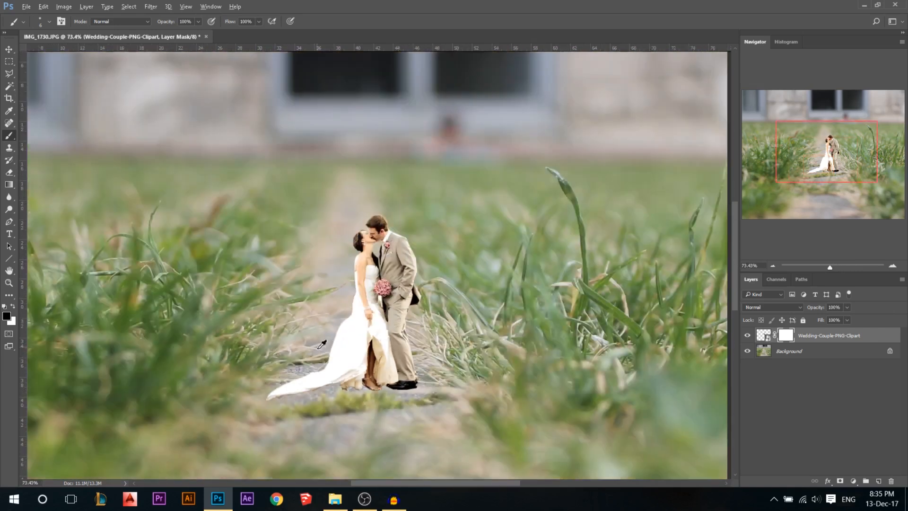
Step: Enlarge the wedding couple slightly and reposition it on the stone path
click(8, 50)
alt+scroll(463, 257, down, 4)
drag(415, 256, 405, 257)
key(ctrl+t)
drag(406, 220, 411, 213)
drag(398, 249, 389, 249)
drag(405, 214, 410, 212)
key(Return)
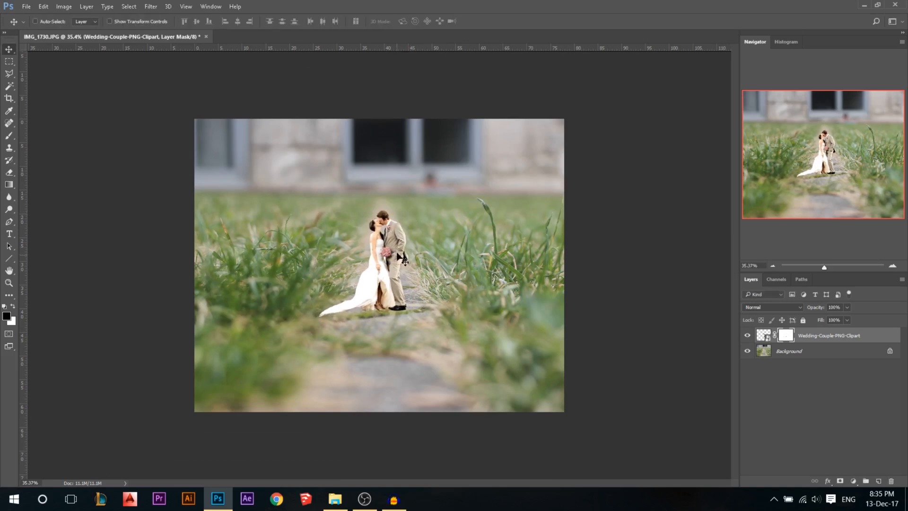
Step: Add a Curves adjustment layer above the wedding couple and clip it to that layer
key(ctrl+plus)
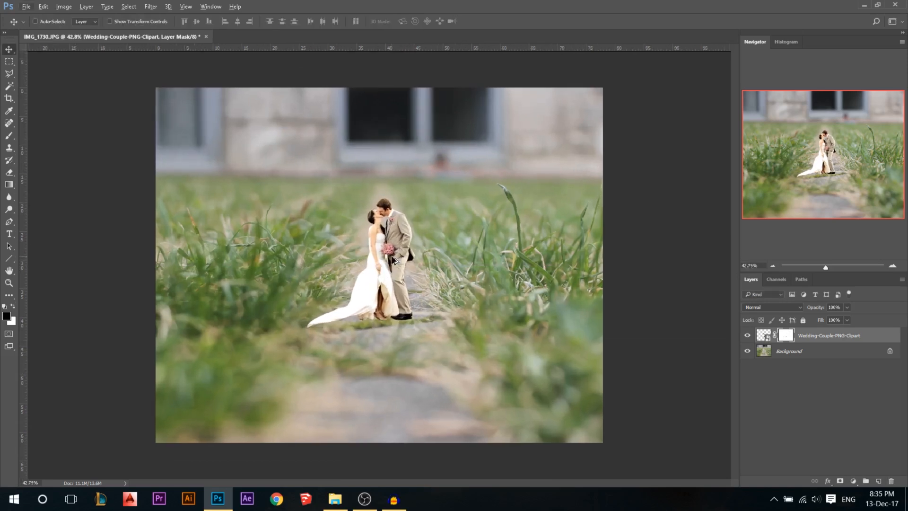
key(ctrl+minus)
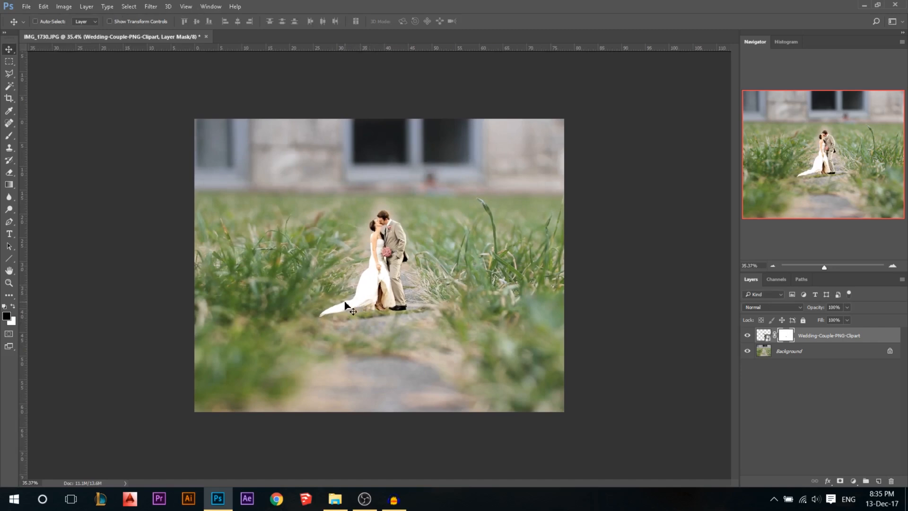
key(ctrl+plus)
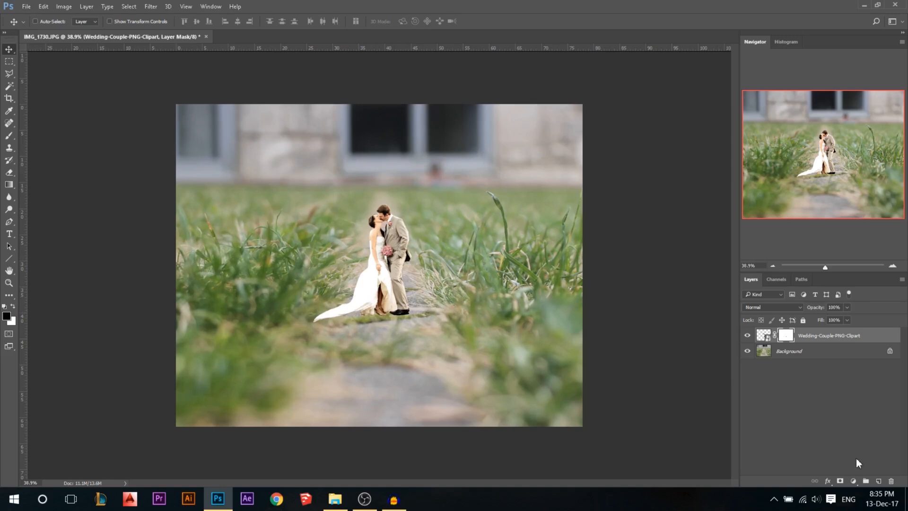
click(853, 481)
click(835, 326)
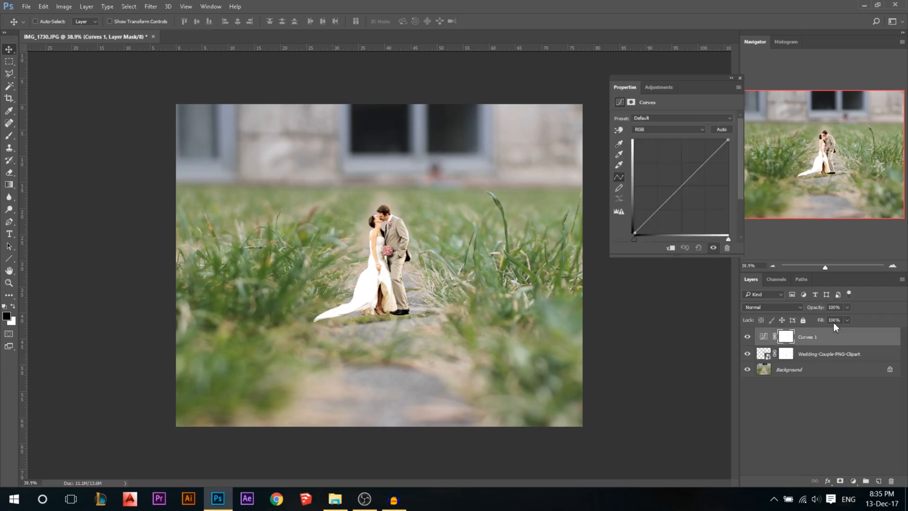
click(671, 247)
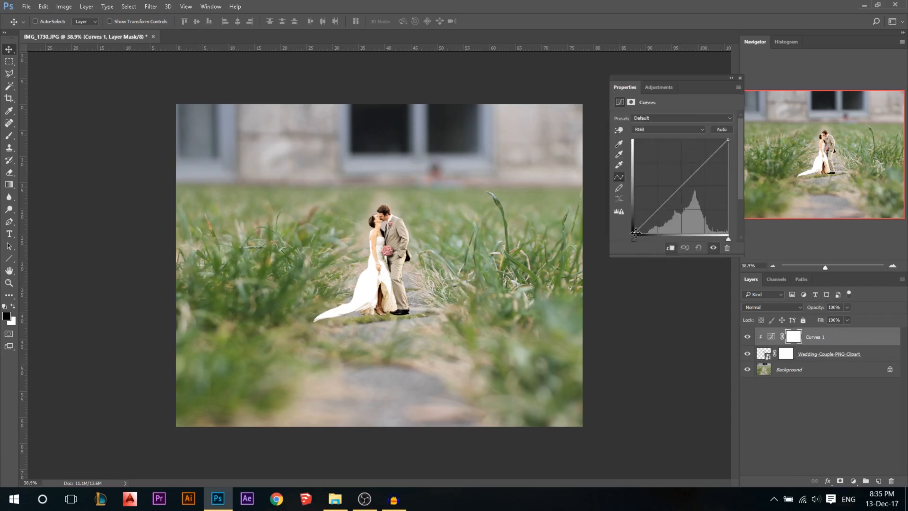
Step: Raise the black point and lower the white point of the couple's RGB curve, and compare the result without the adjustment
drag(635, 233, 615, 226)
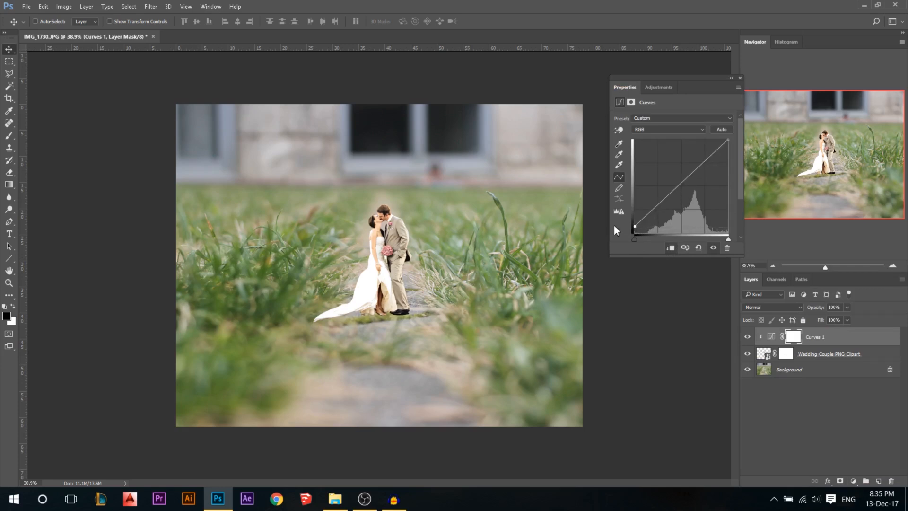
drag(729, 140, 736, 155)
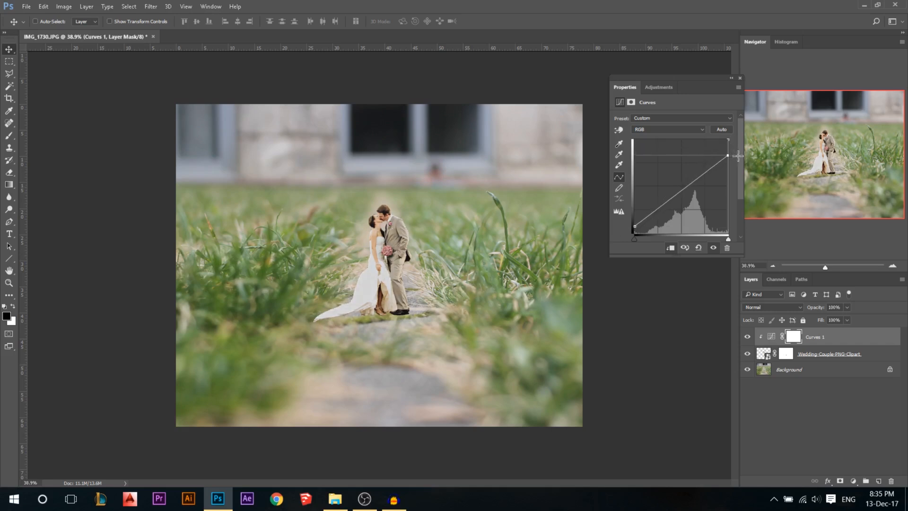
drag(737, 155, 738, 156)
click(740, 78)
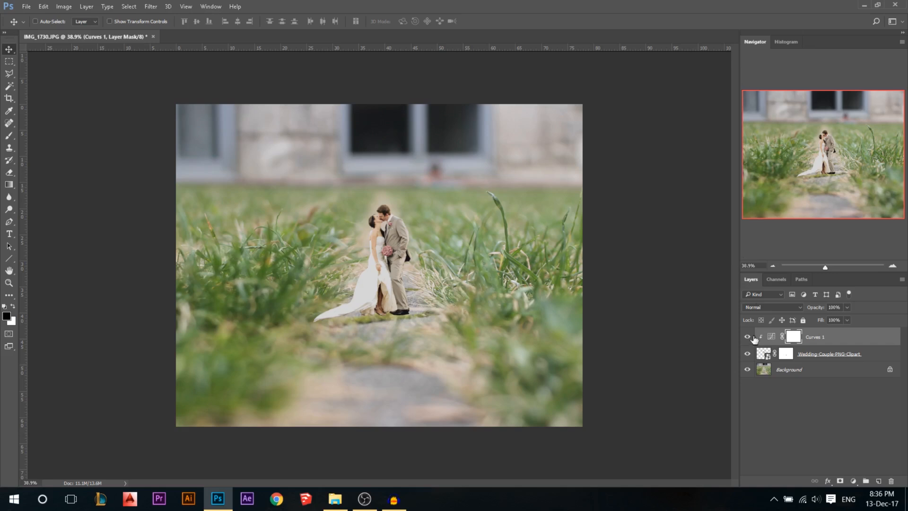
click(748, 336)
click(748, 337)
click(748, 337)
click(748, 337)
Step: Move the wedding couple slightly up the path so their feet stand on the stone behind the moss
scroll(400, 263, down, 2)
scroll(400, 263, up, 5)
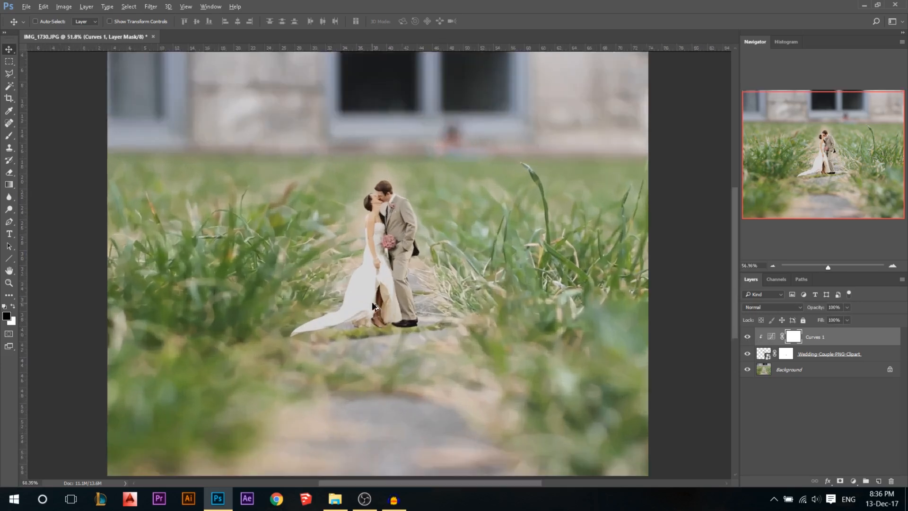
drag(411, 305, 407, 285)
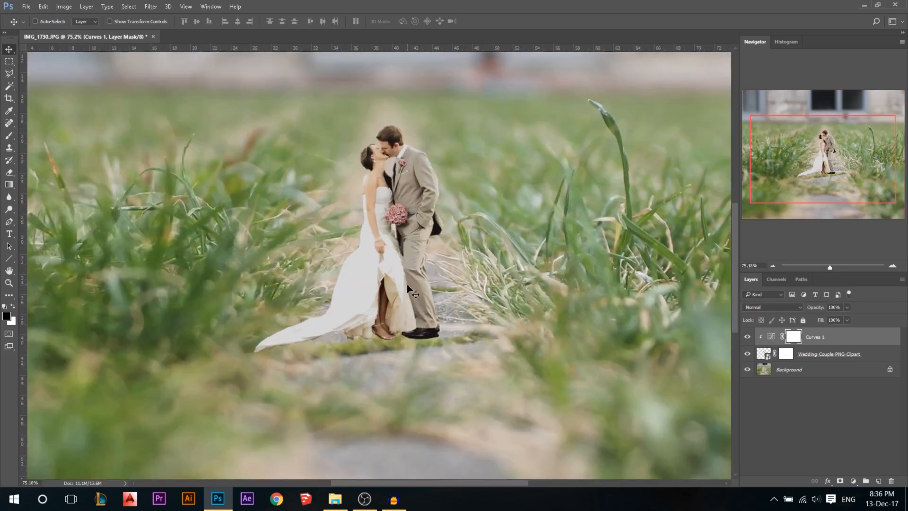
click(789, 350)
mouse_move(479, 319)
mouse_down()
mouse_move(471, 299)
mouse_move(476, 310)
mouse_up()
scroll(511, 307, down, 3)
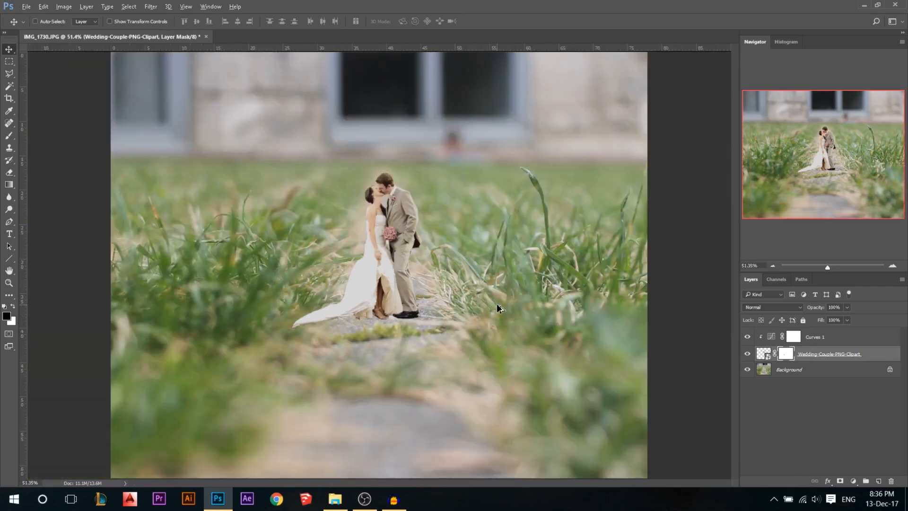
Step: Set the wedding couple layer's opacity to 0% to expose the grass and path behind it
scroll(389, 263, up, 3)
scroll(388, 250, up, 4)
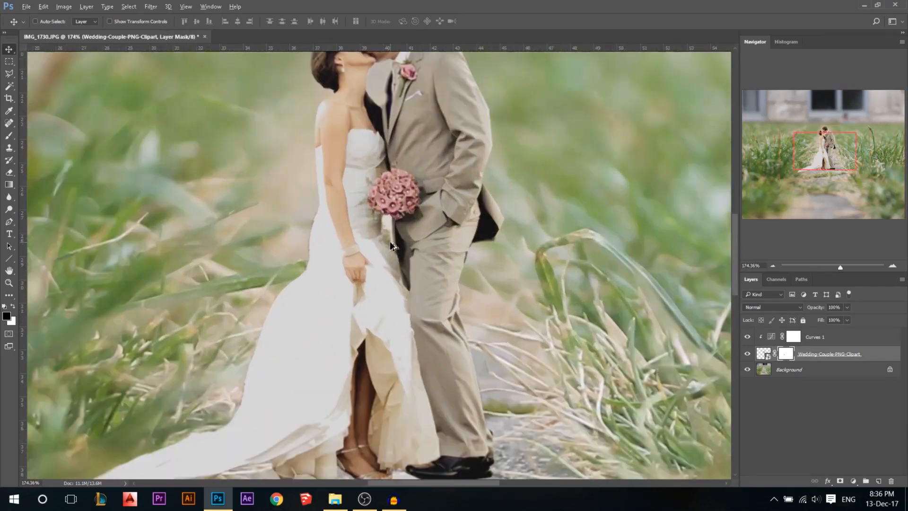
scroll(481, 255, down, 2)
scroll(483, 259, down, 1)
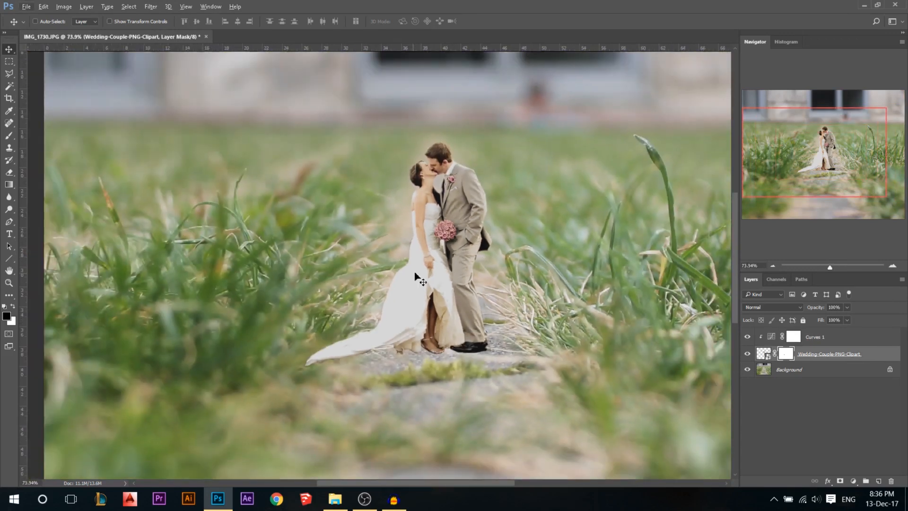
scroll(404, 276, down, 1)
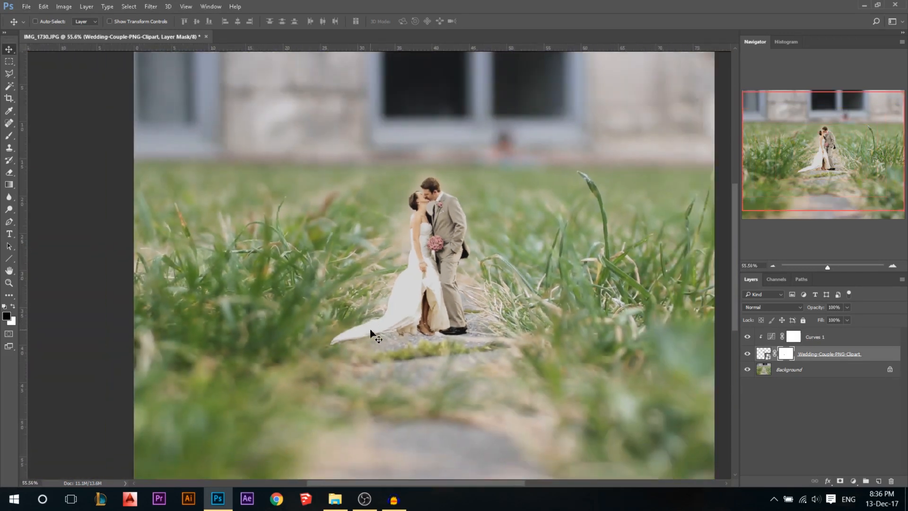
scroll(333, 333, down, 1)
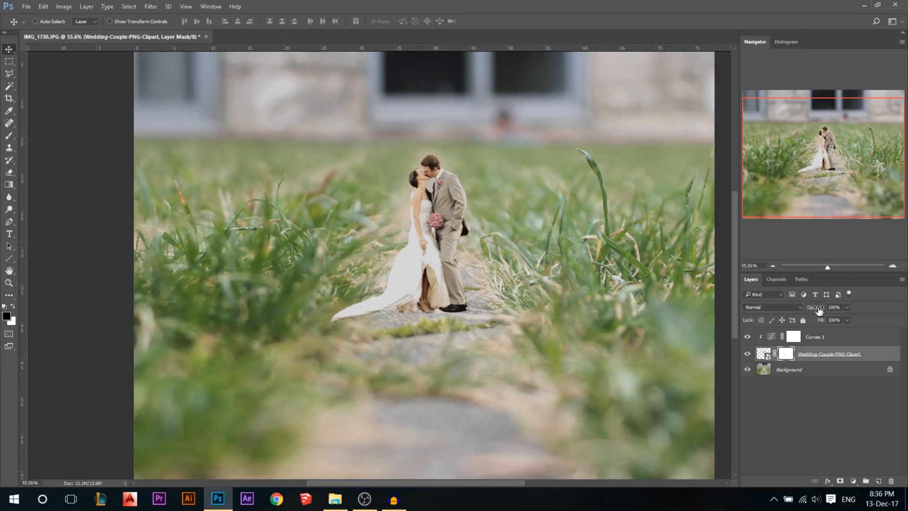
drag(817, 310, 772, 310)
scroll(438, 259, up, 4)
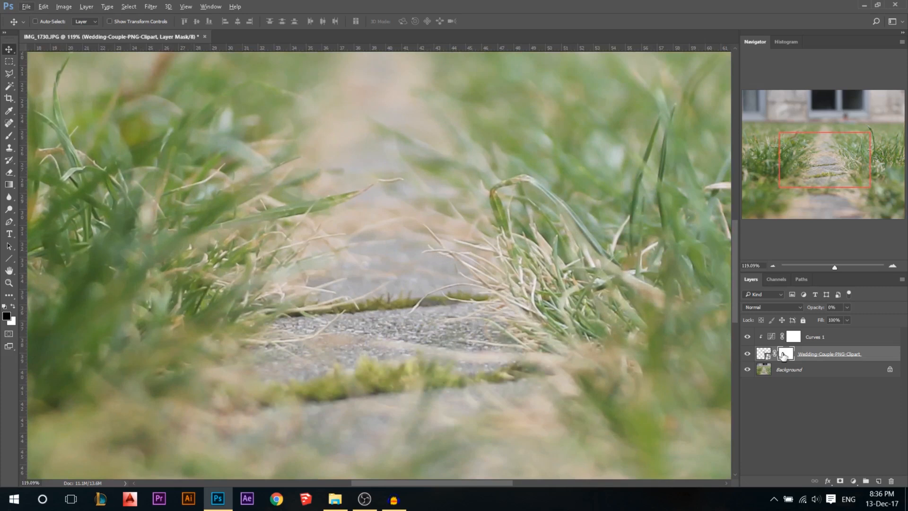
Step: Paint black with a fine brush on the couple's layer mask along the dry grass strands right of the path
click(9, 135)
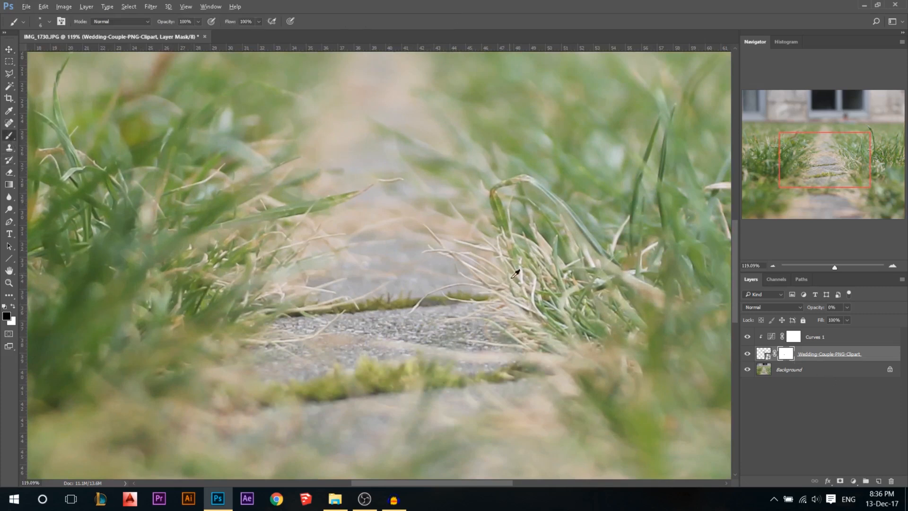
scroll(456, 251, up, 3)
drag(425, 252, 409, 259)
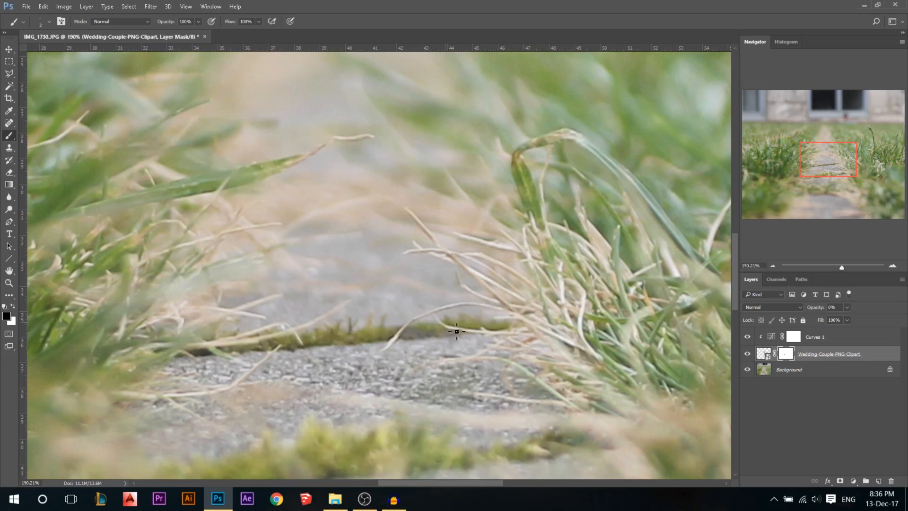
scroll(553, 336, down, 3)
scroll(273, 318, up, 1)
Step: Paint the couple's mask along the grass blades left of the path, and restore the couple layer to 100% opacity
drag(226, 328, 240, 328)
drag(292, 292, 282, 293)
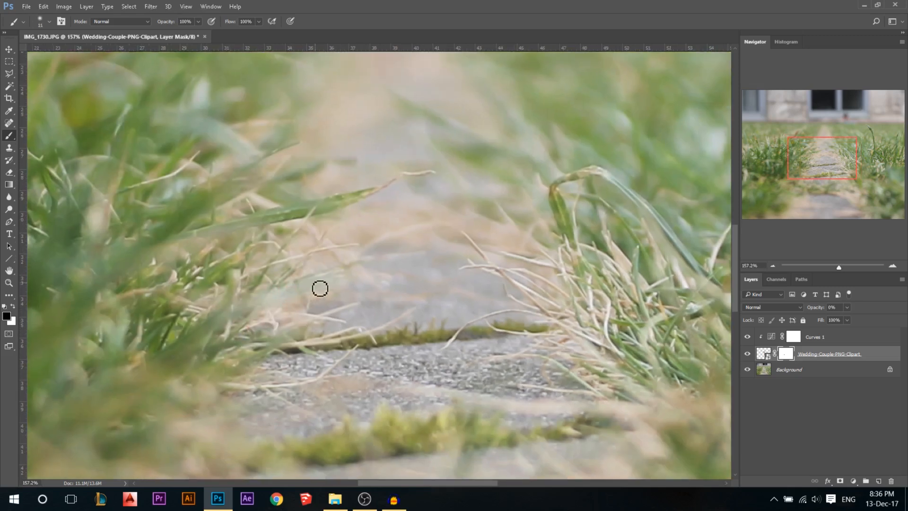
drag(319, 215, 327, 211)
drag(279, 235, 313, 217)
scroll(293, 347, down, 3)
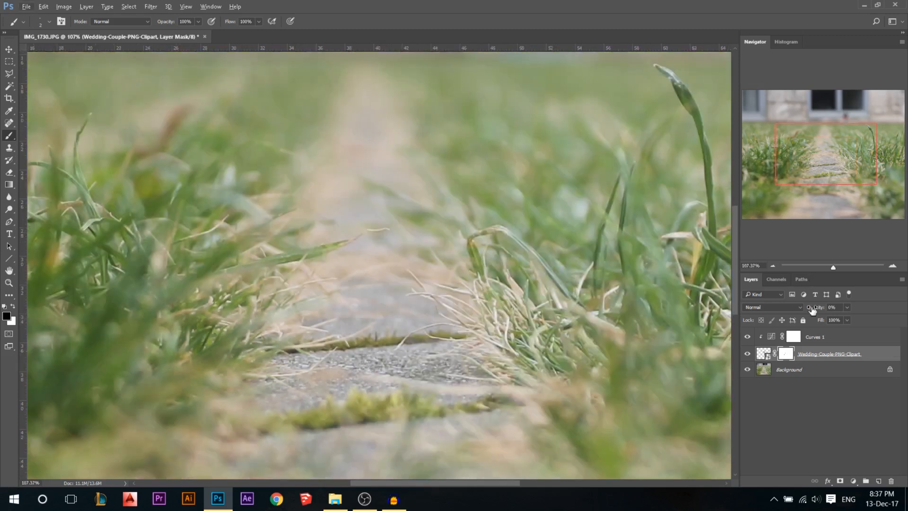
drag(812, 310, 865, 310)
scroll(317, 348, down, 1)
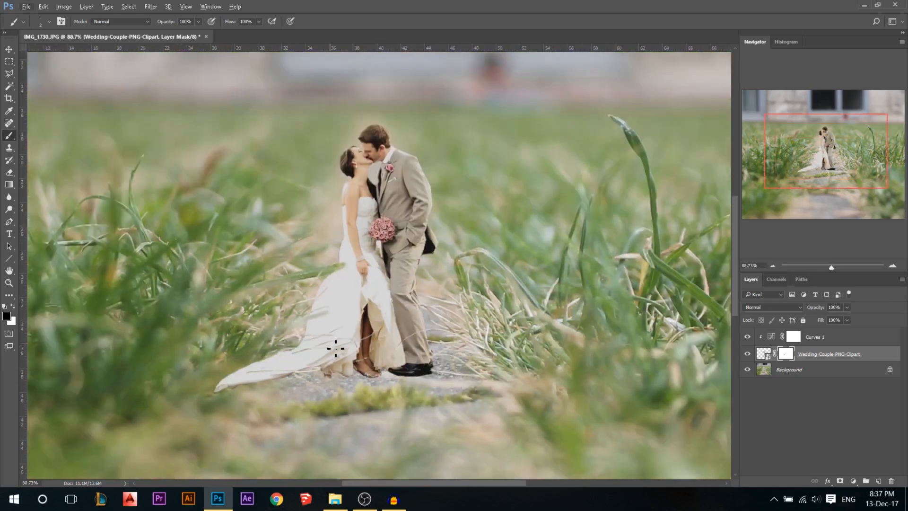
Step: Mask out the far end of the dress's train with a larger soft brush so it fades into the left grass
scroll(335, 348, up, 2)
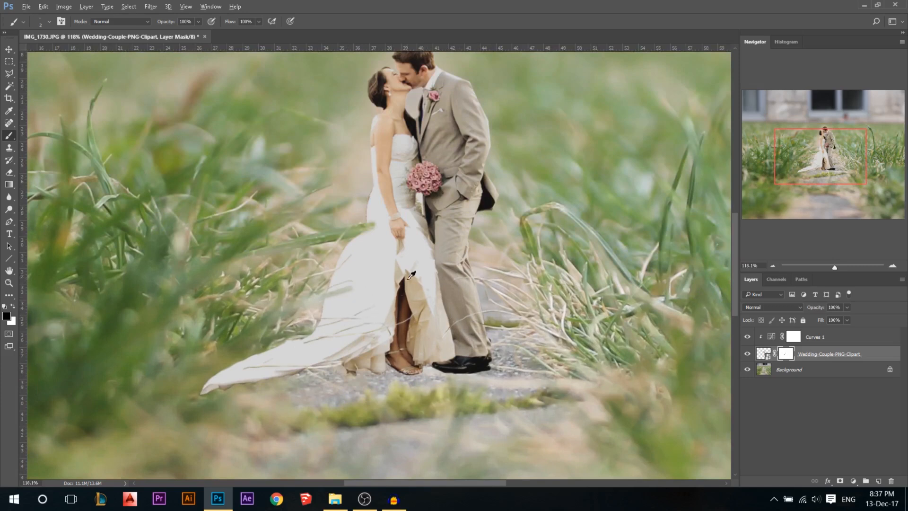
scroll(189, 345, up, 1)
drag(258, 349, 265, 349)
mouse_move(285, 385)
mouse_down()
mouse_move(256, 354)
mouse_move(274, 393)
mouse_move(262, 347)
mouse_move(286, 403)
mouse_up()
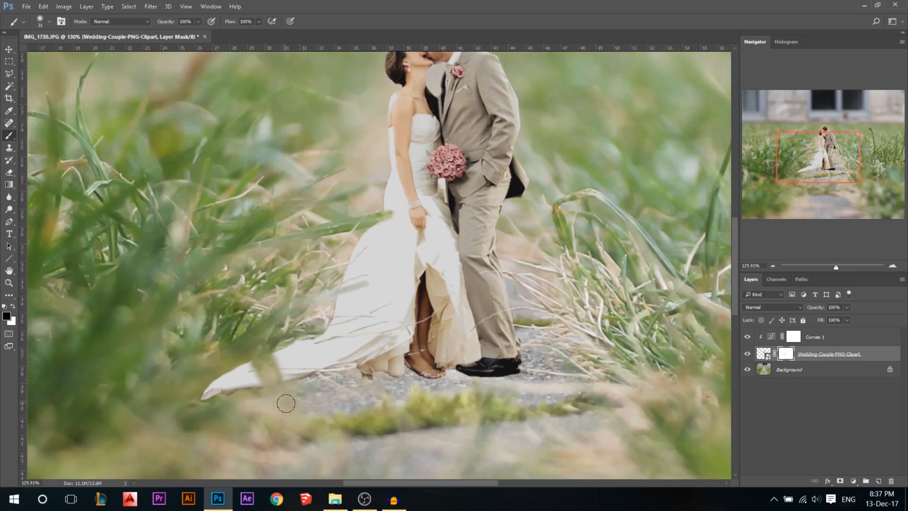
mouse_move(219, 375)
mouse_down()
mouse_move(229, 375)
mouse_move(218, 383)
mouse_move(225, 378)
mouse_move(209, 368)
mouse_up()
mouse_move(278, 396)
mouse_down()
mouse_move(264, 378)
mouse_move(243, 386)
mouse_move(266, 362)
mouse_up()
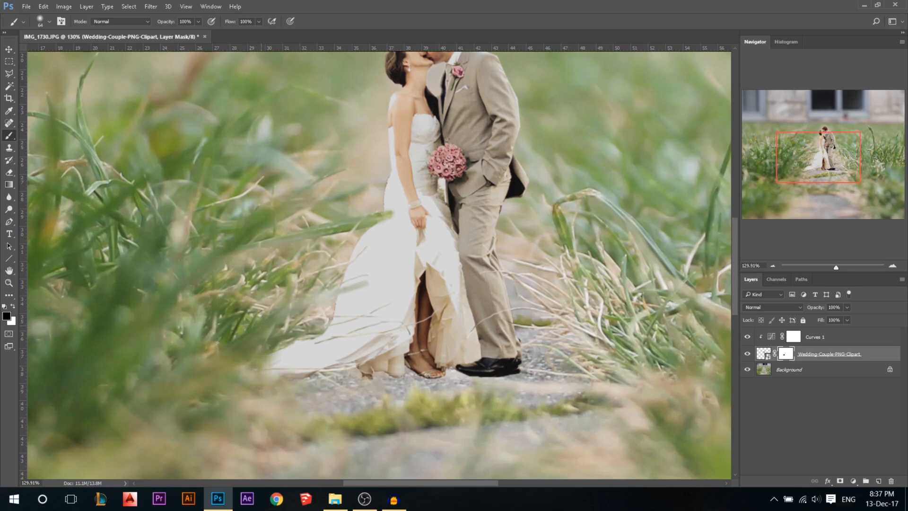
Step: Soften the masked grass strands across the dress and trousers with the Blur tool at 24% strength
scroll(227, 396, down, 1)
scroll(350, 359, up, 3)
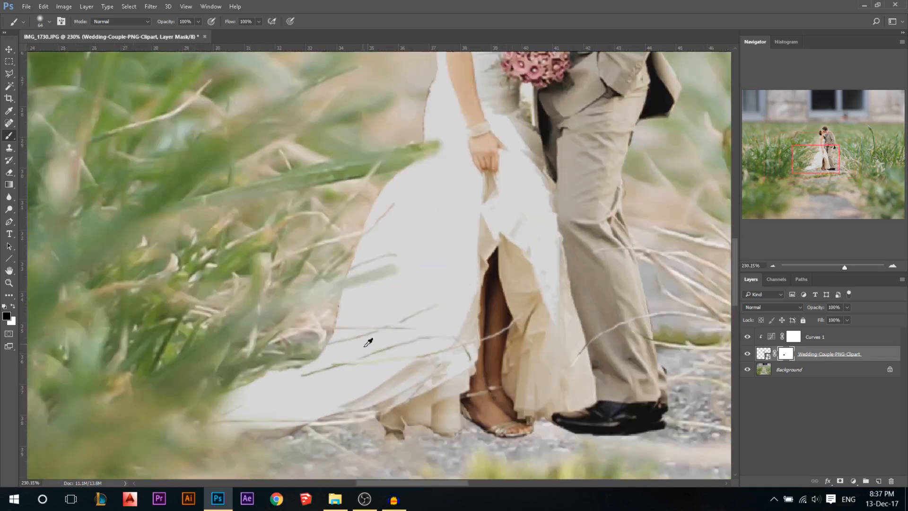
click(10, 199)
alt+right_click(285, 239)
drag(156, 21, 131, 34)
alt+right_click(375, 257)
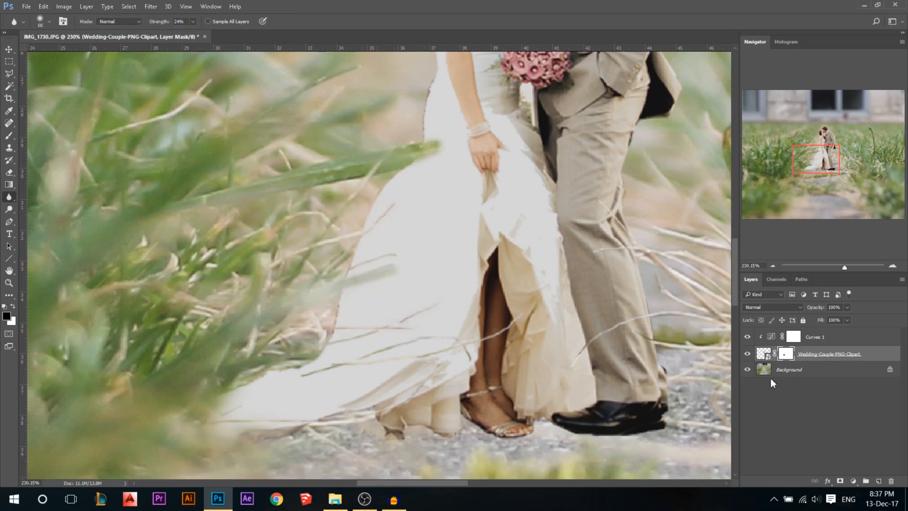
alt+right_click(424, 311)
alt+right_click(408, 312)
drag(251, 384, 282, 382)
scroll(565, 308, down, 2)
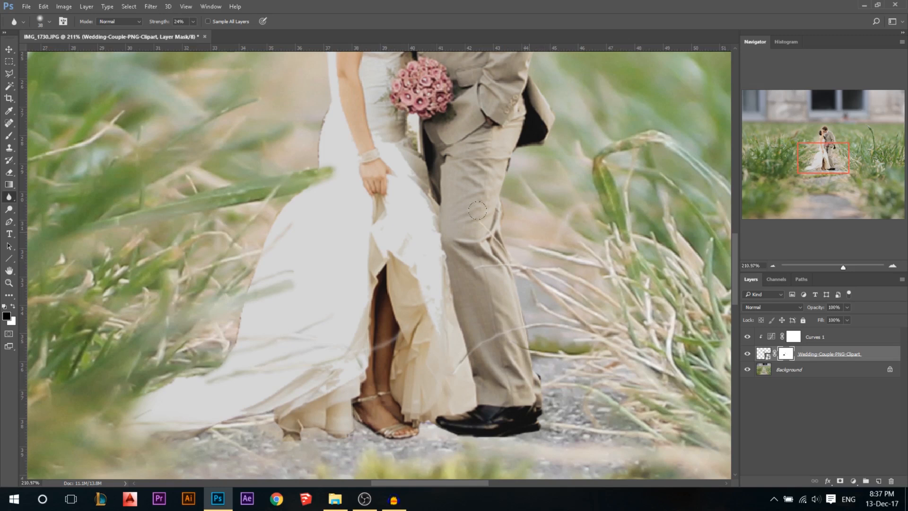
Step: Add a new empty layer directly above the Background, beneath the wedding couple
scroll(537, 298, down, 10)
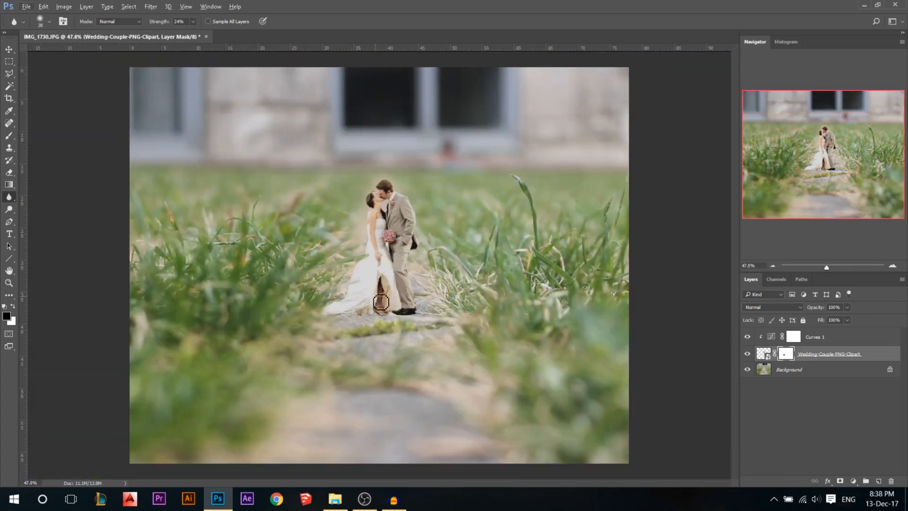
click(8, 49)
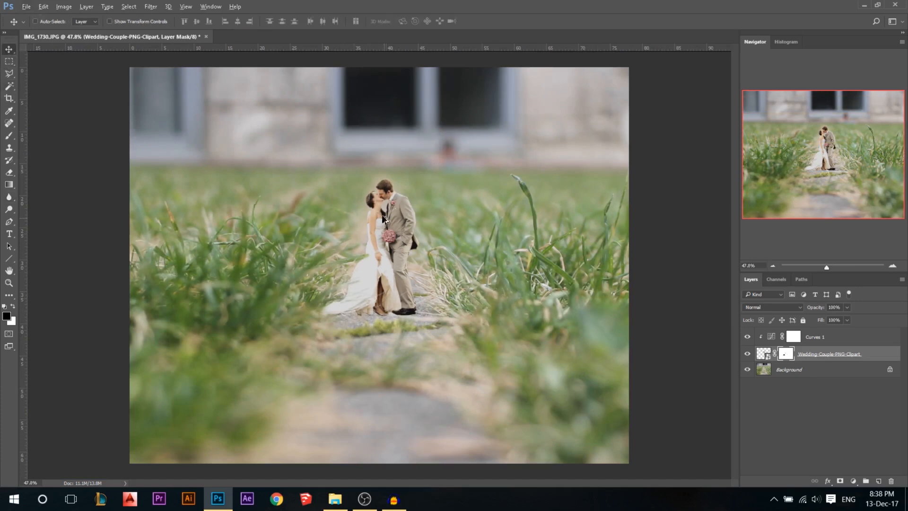
scroll(397, 308, up, 4)
scroll(397, 308, up, 3)
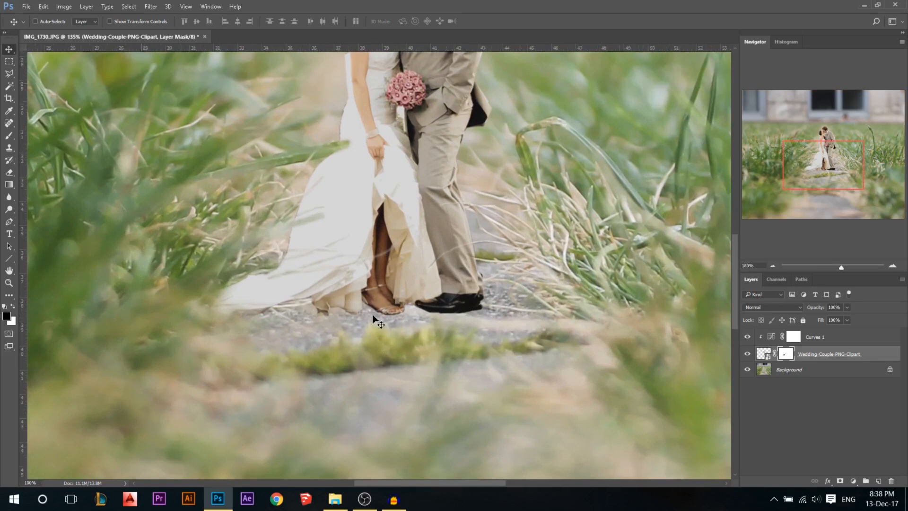
scroll(376, 313, up, 2)
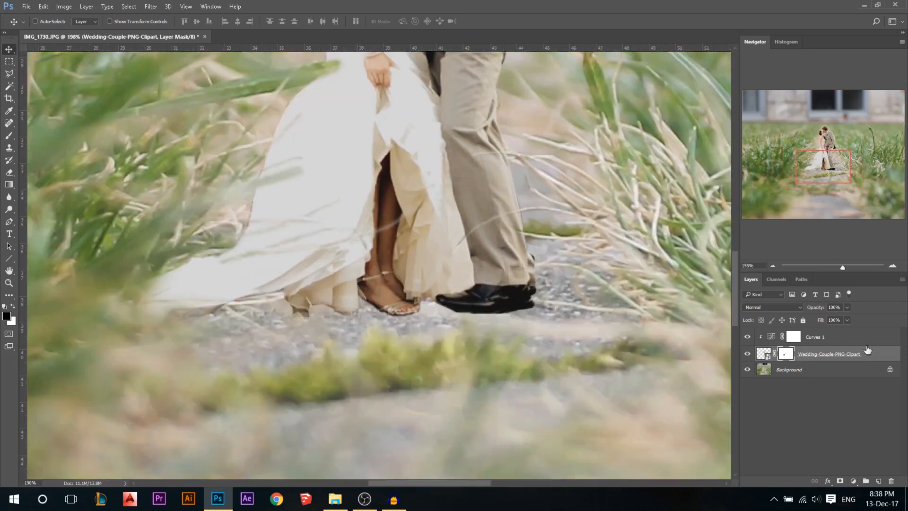
click(807, 371)
click(878, 481)
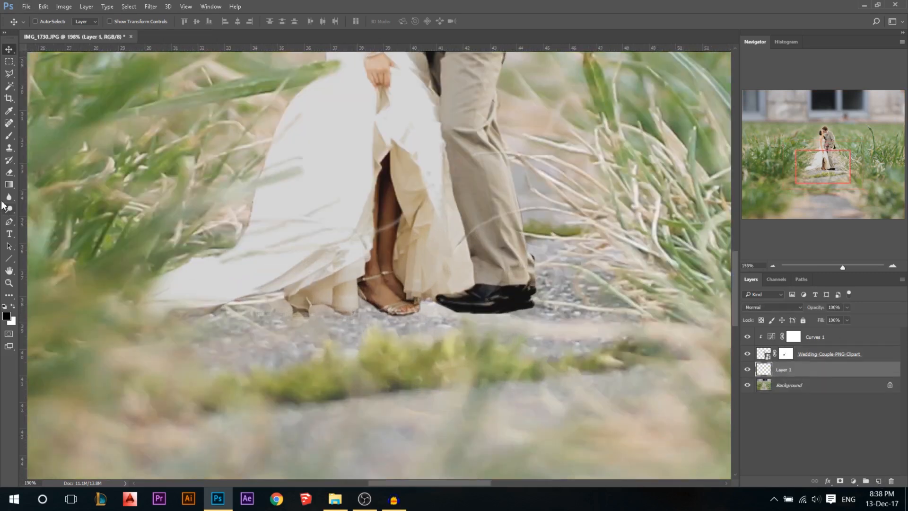
Step: Paint a soft black shadow on the ground beneath the dress and shoes, and set its layer's opacity to 23%
click(9, 135)
mouse_move(350, 312)
mouse_down()
mouse_move(335, 313)
mouse_move(359, 309)
mouse_move(315, 312)
mouse_move(454, 314)
mouse_move(289, 311)
mouse_move(397, 302)
mouse_move(525, 313)
mouse_move(539, 298)
mouse_move(499, 311)
mouse_move(327, 311)
mouse_move(285, 306)
mouse_move(273, 294)
mouse_move(201, 313)
mouse_move(142, 312)
mouse_up()
drag(829, 317, 817, 318)
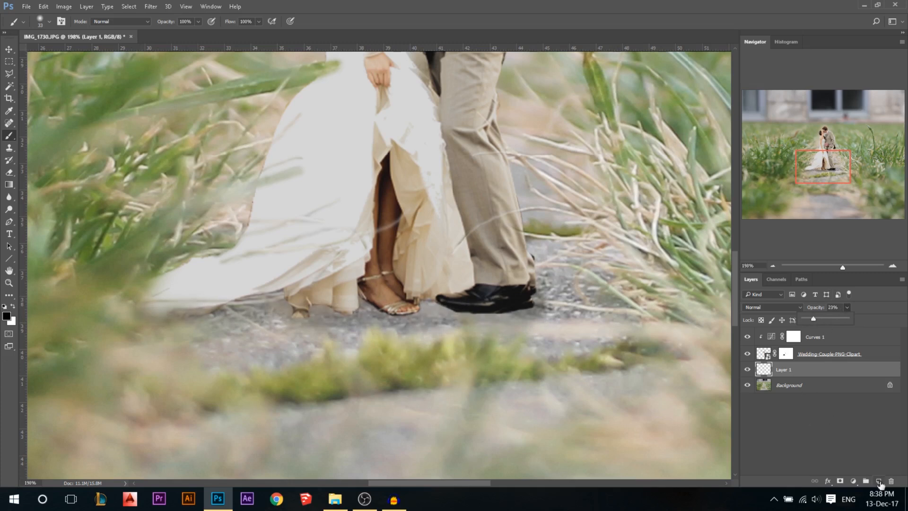
Step: On another new layer, paint dark contact shadows tightly under the hem, sandals and black shoes, and set its opacity to 63%
click(878, 482)
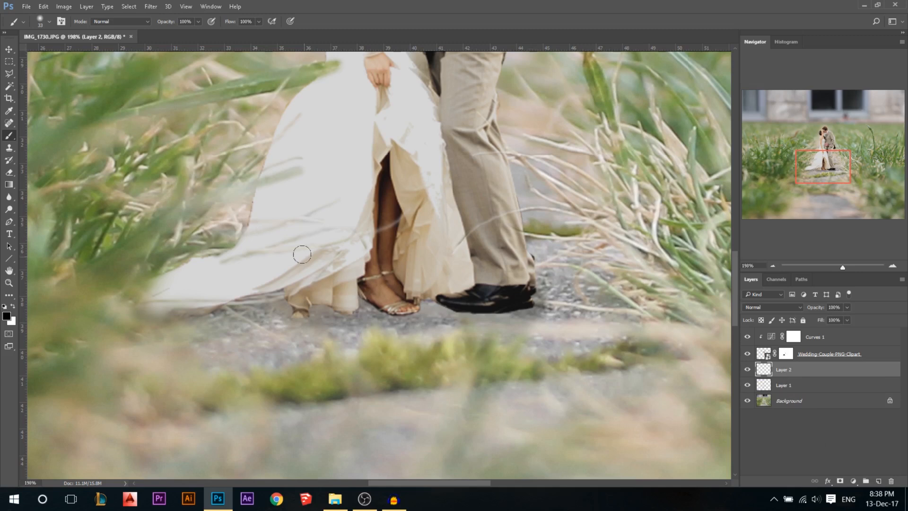
scroll(302, 255, up, 5)
mouse_move(422, 348)
mouse_down()
mouse_move(370, 337)
mouse_move(383, 336)
mouse_move(369, 354)
mouse_move(334, 339)
mouse_up()
scroll(403, 348, up, 2)
mouse_move(386, 302)
mouse_down()
mouse_move(451, 347)
mouse_move(499, 354)
mouse_move(523, 333)
mouse_up()
scroll(504, 330, down, 1)
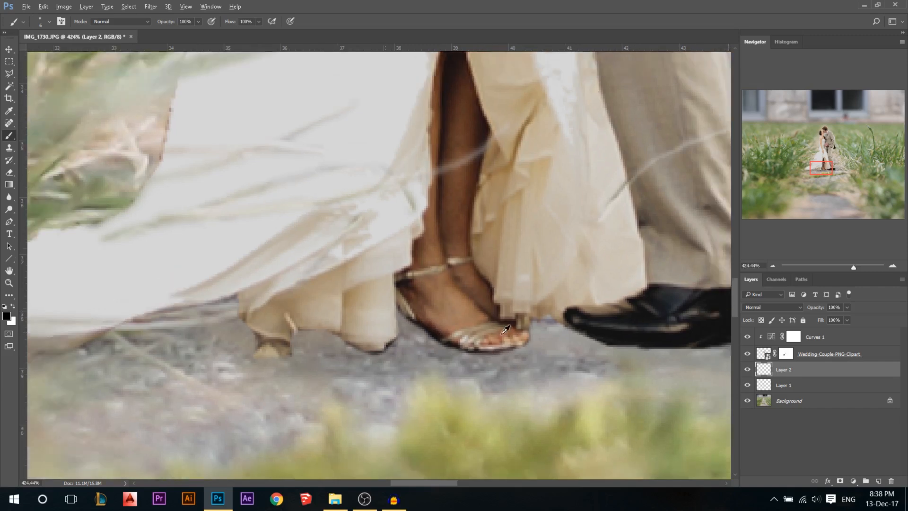
scroll(504, 330, down, 1)
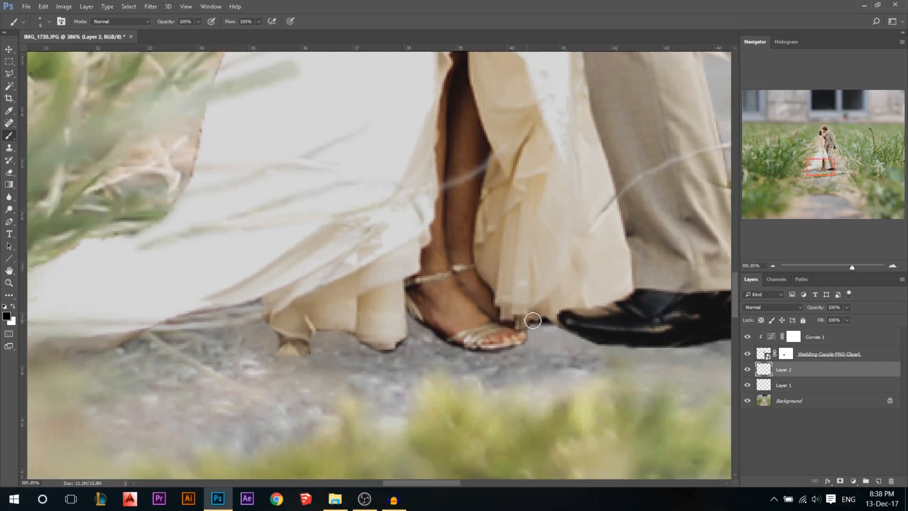
scroll(533, 320, down, 2)
scroll(538, 319, up, 2)
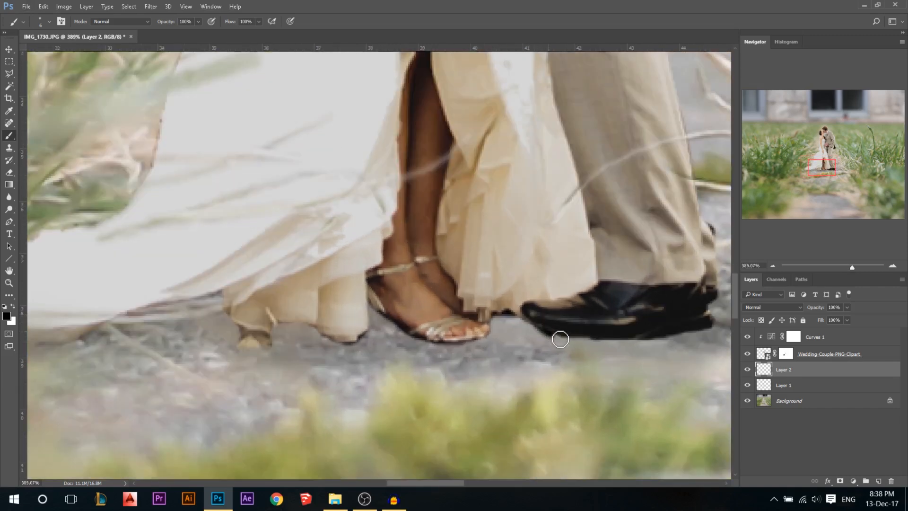
scroll(639, 329, down, 5)
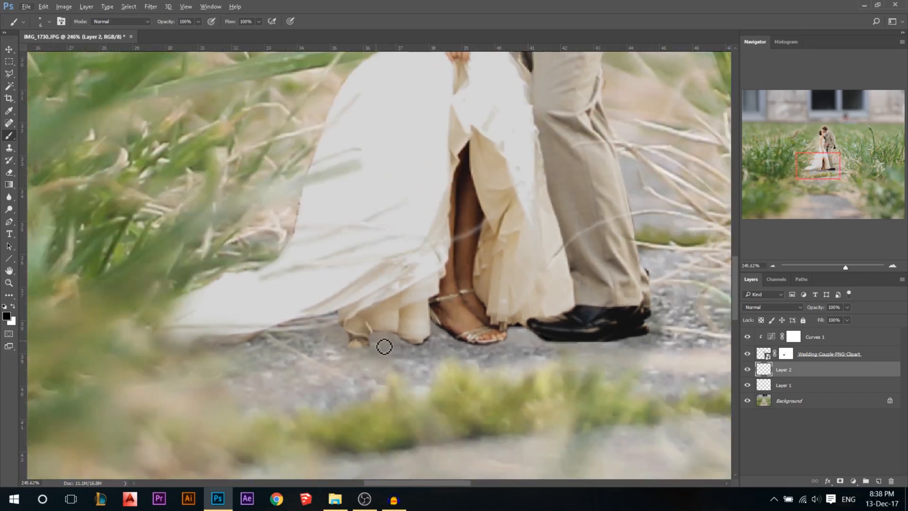
drag(816, 311, 806, 314)
scroll(484, 331, down, 2)
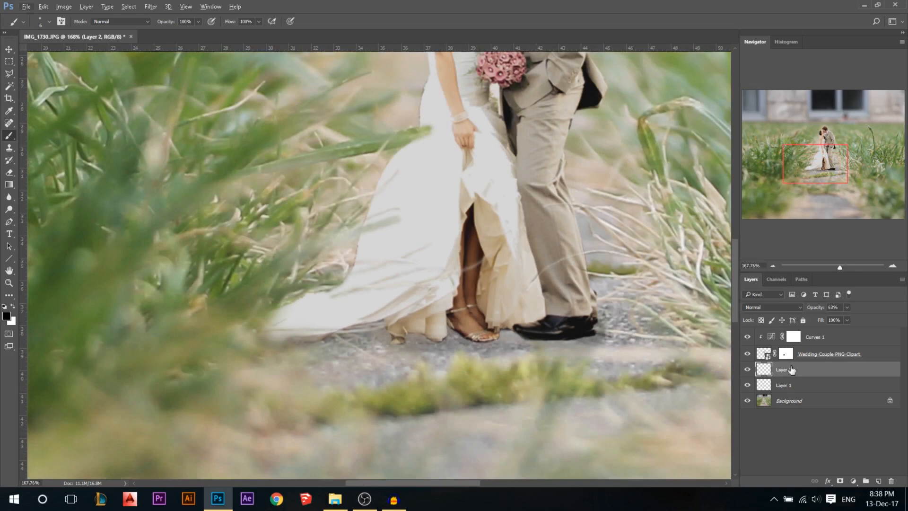
Step: Lower the opacity of Layer 2, which holds the dark contact shadows under the couple's feet, to 52%
key(alt+bracketleft)
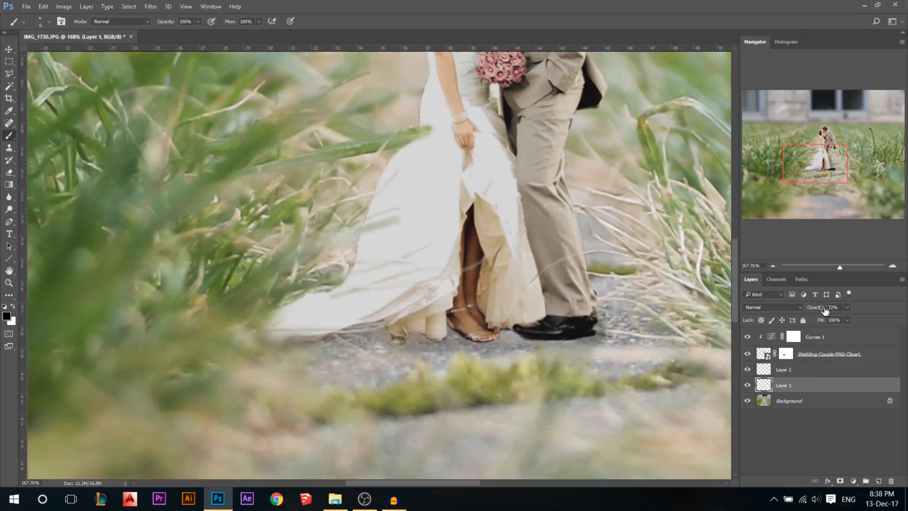
click(808, 374)
scroll(564, 404, down, 2)
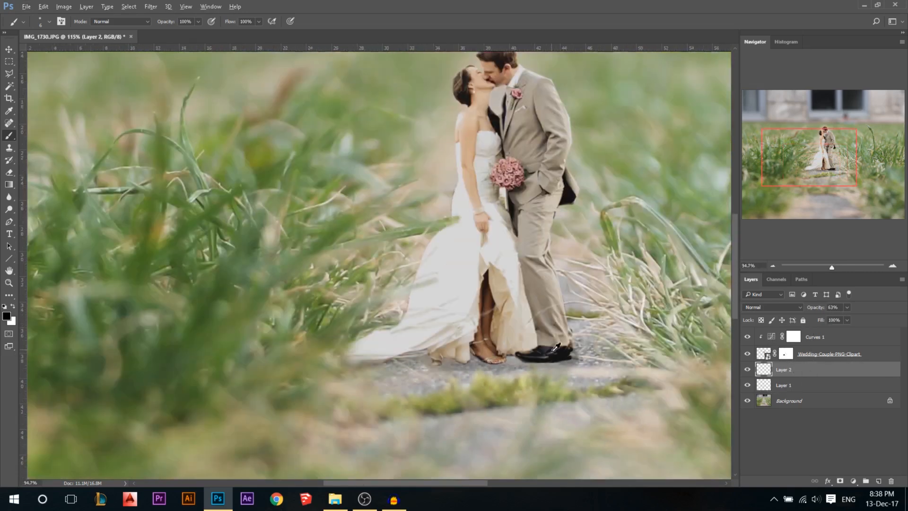
click(817, 307)
drag(817, 309, 816, 310)
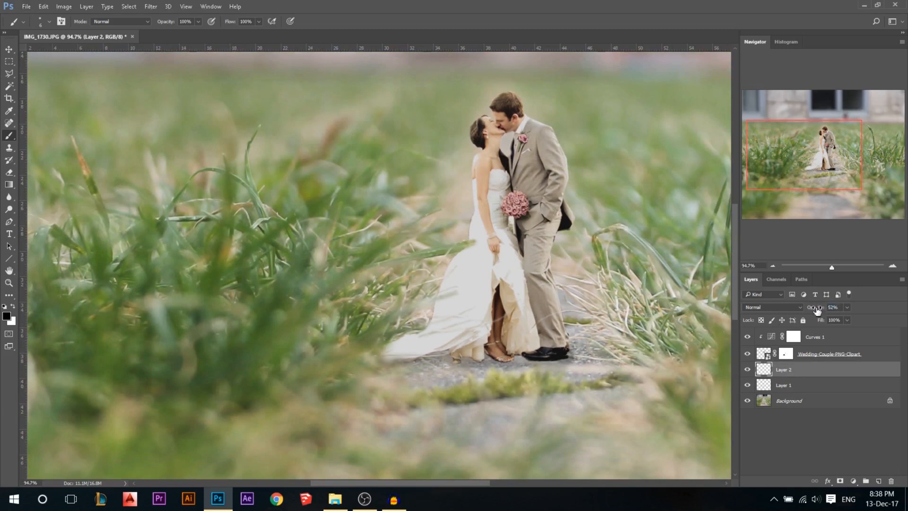
scroll(385, 368, down, 2)
click(9, 49)
scroll(411, 296, down, 2)
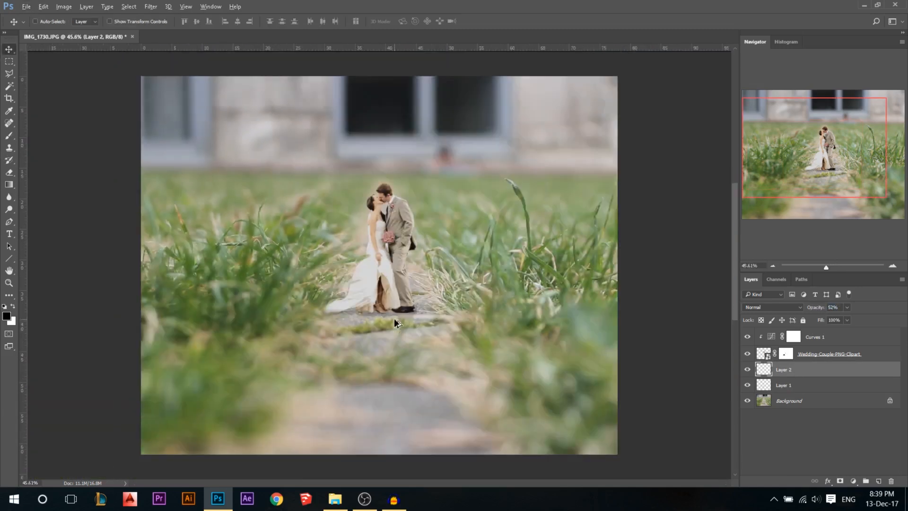
key(c)
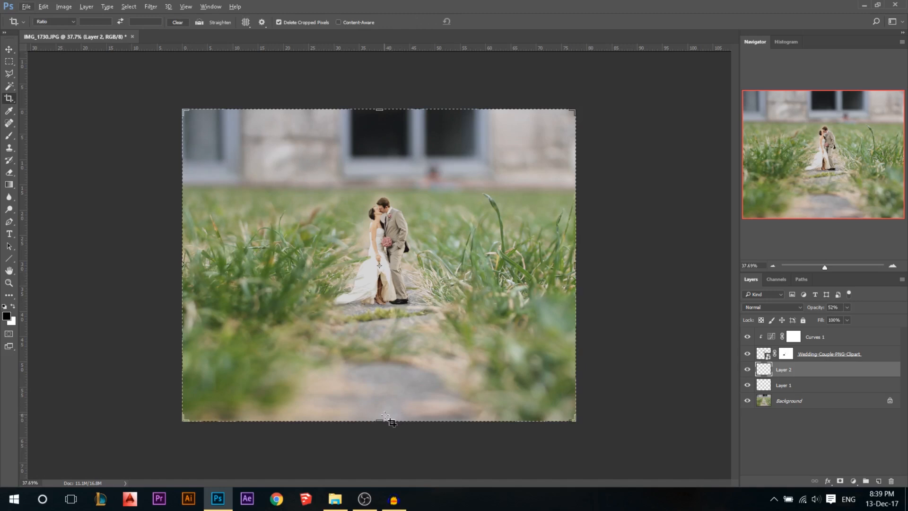
click(386, 314)
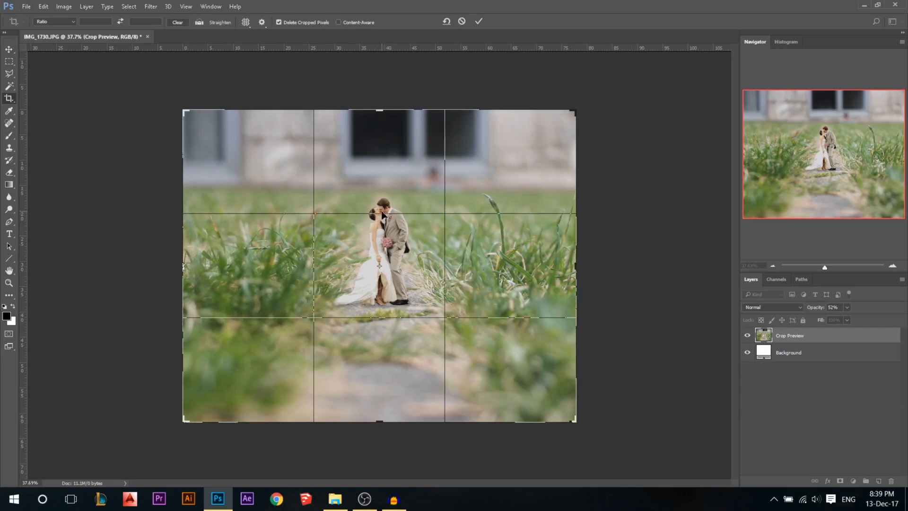
click(462, 22)
click(9, 49)
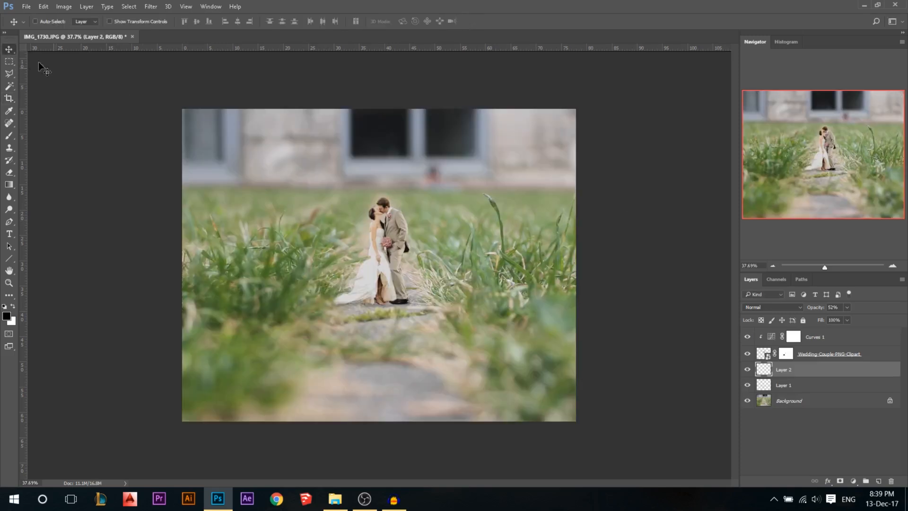
Step: Add an empty layer above the Curves 1 adjustment and choose a bright orange foreground colour with a hue of about 37°
click(814, 339)
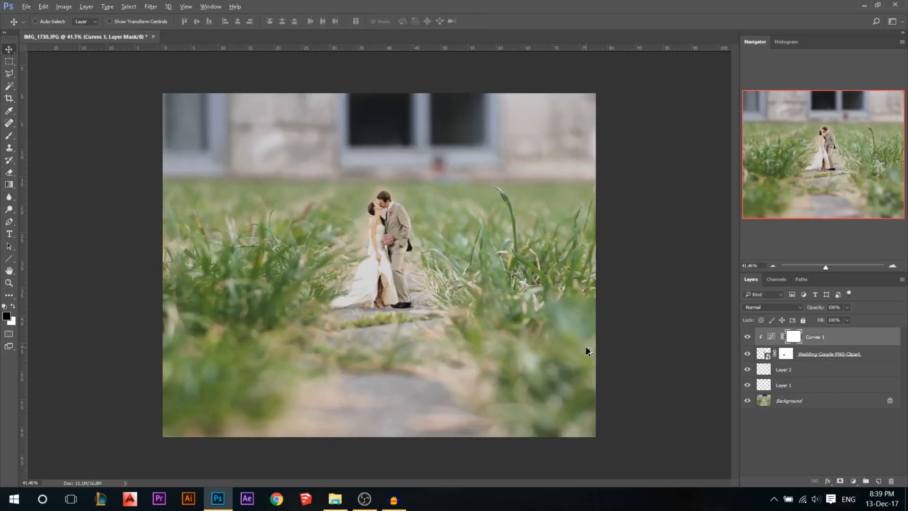
click(878, 481)
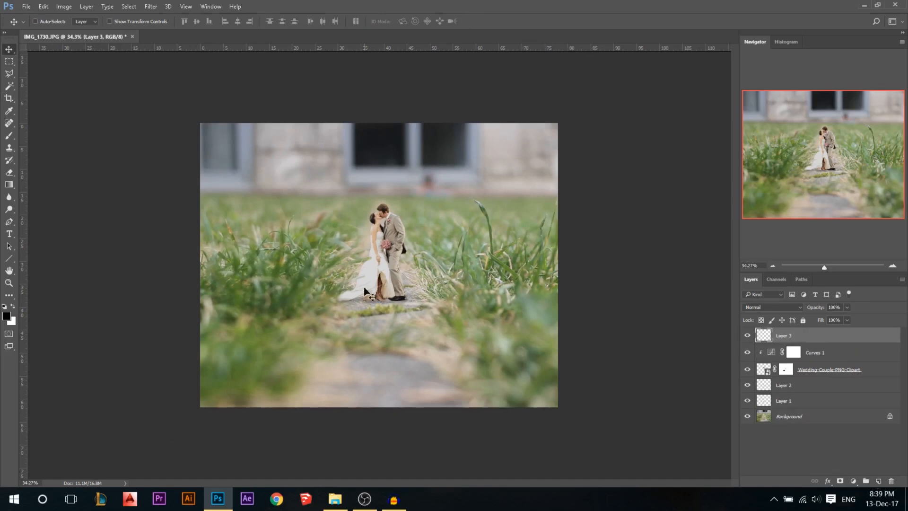
click(6, 316)
drag(715, 226, 716, 222)
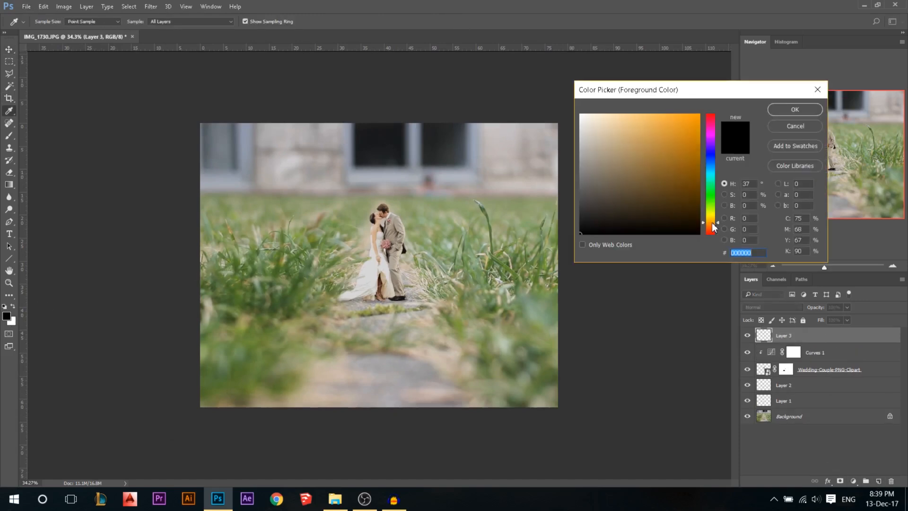
click(683, 114)
click(781, 112)
Step: Paint large soft orange glows over the two upper corners of the photo with a very large soft brush
key(b)
mouse_move(455, 205)
mouse_down()
mouse_move(497, 211)
mouse_move(556, 195)
mouse_up()
mouse_move(466, 162)
mouse_down()
mouse_move(547, 163)
mouse_move(596, 147)
mouse_up()
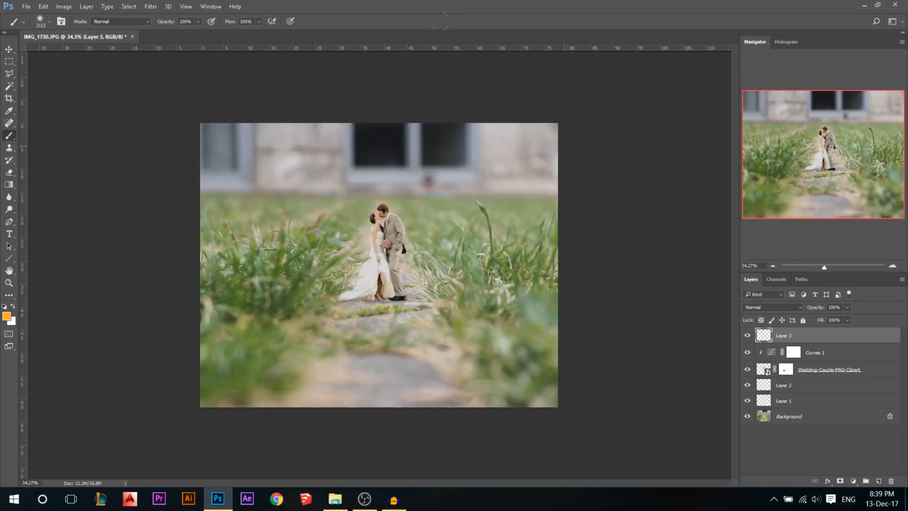
click(564, 146)
click(191, 121)
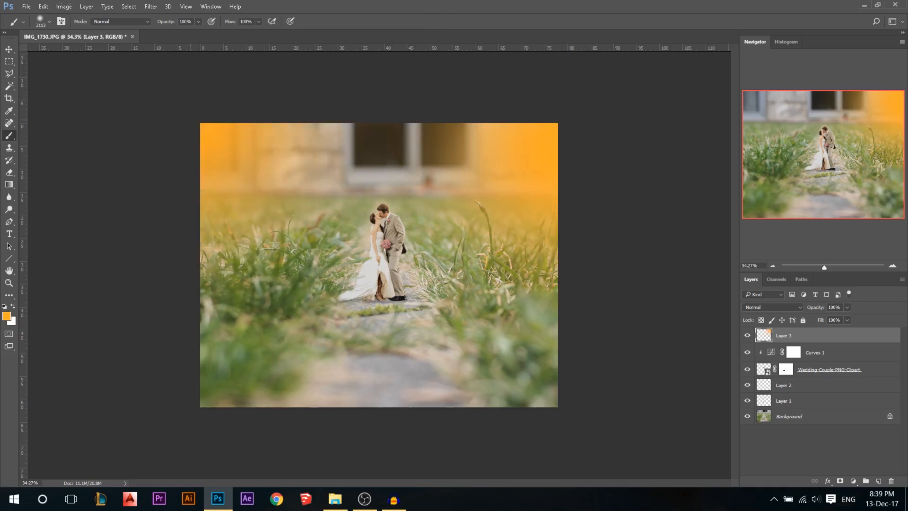
click(9, 49)
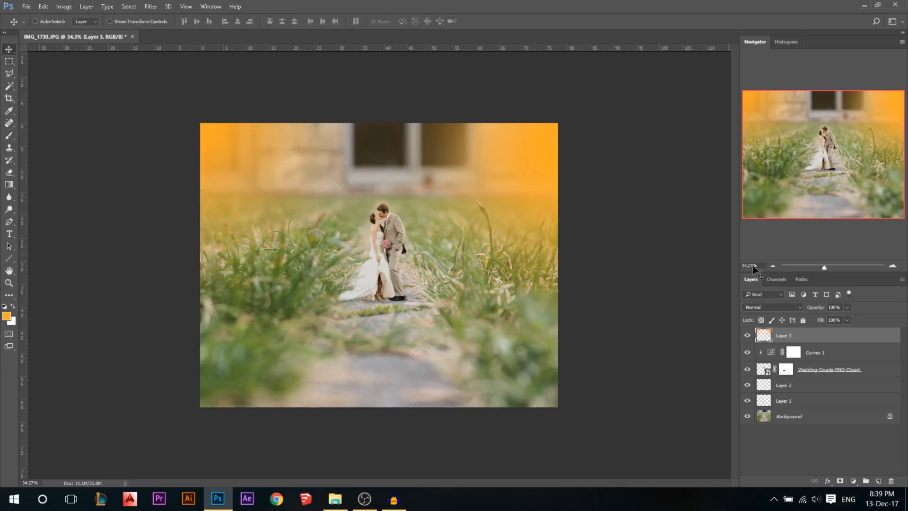
Step: Blend the orange glow layer in Soft Light mode at 42% opacity and compare the image with and without it
click(788, 308)
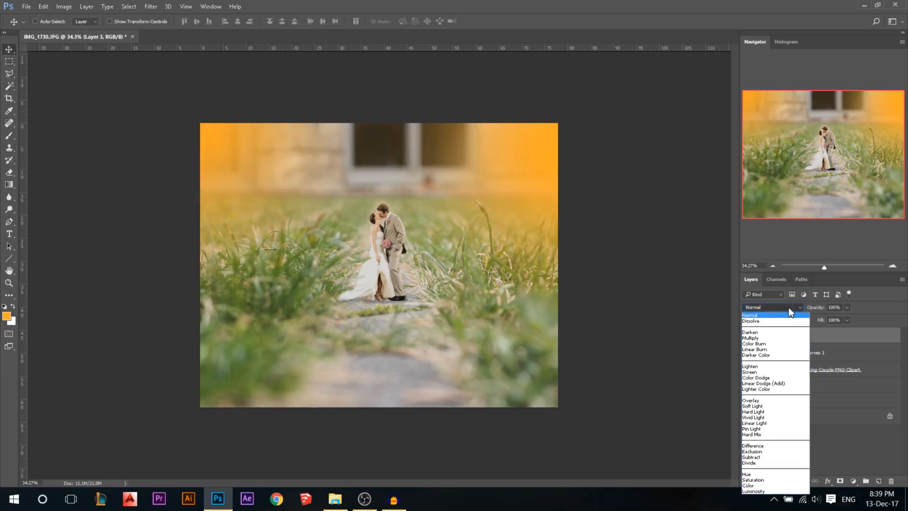
click(767, 407)
click(844, 308)
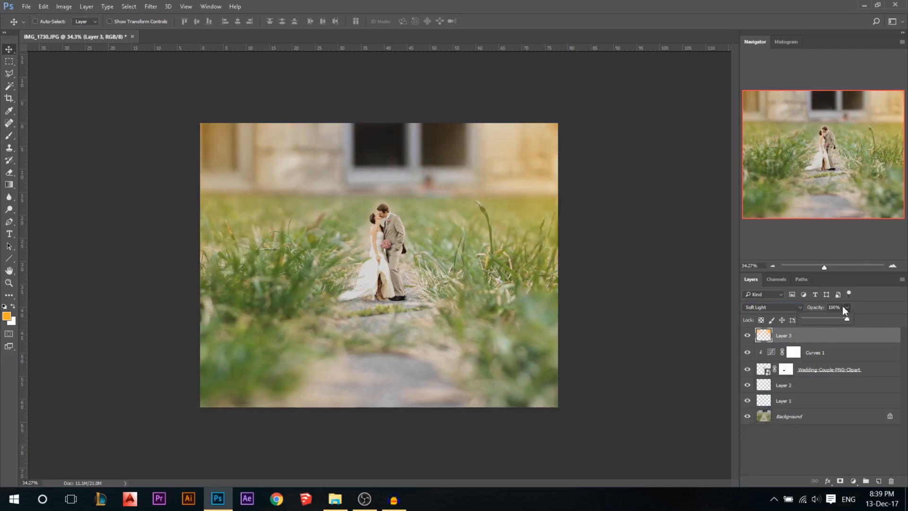
drag(829, 320, 822, 321)
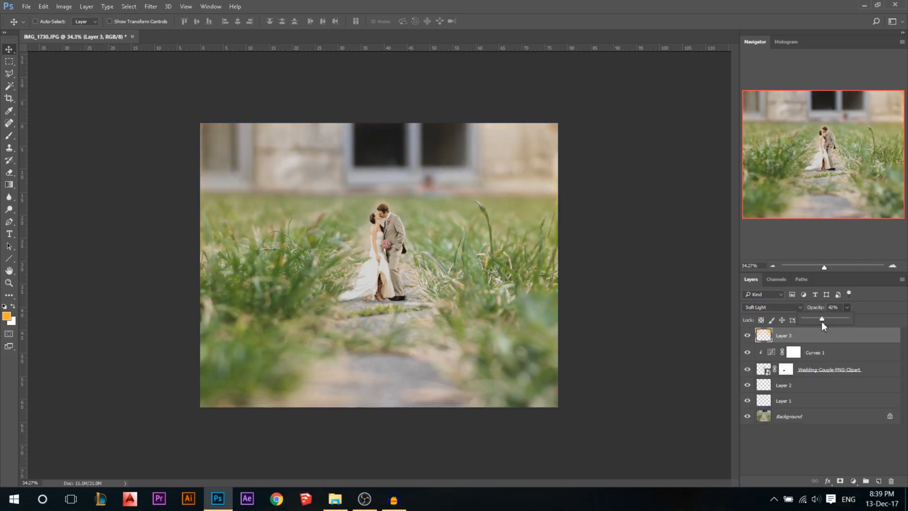
click(747, 336)
click(747, 336)
Step: Add a Curves adjustment above the glow layer and move the red channel's white and black points slightly inward
click(852, 481)
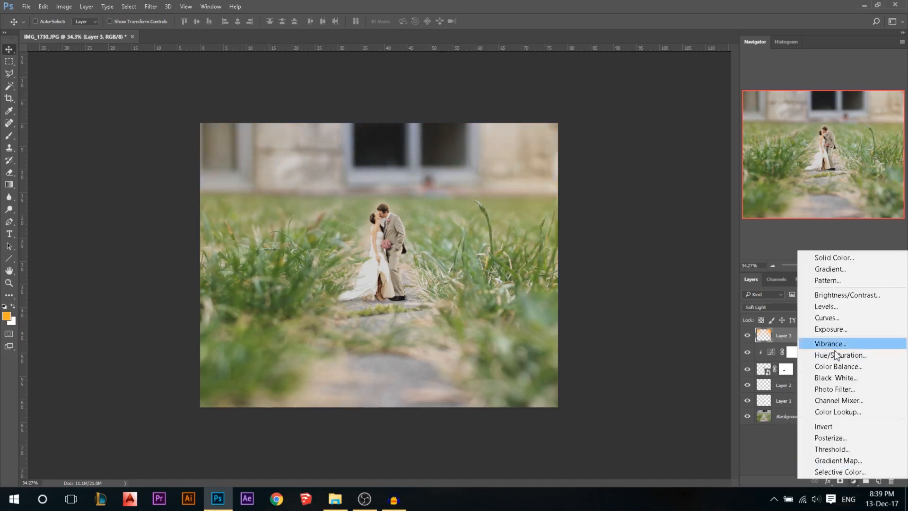
click(827, 320)
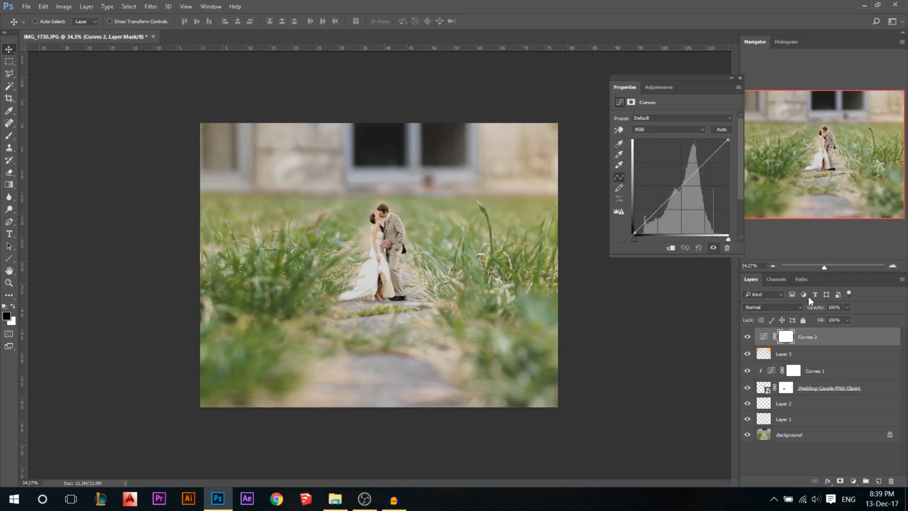
click(662, 132)
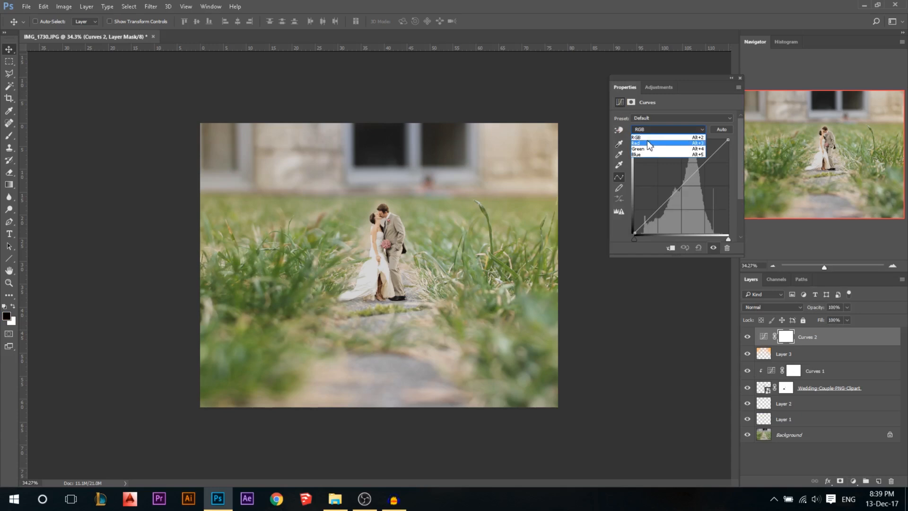
click(647, 144)
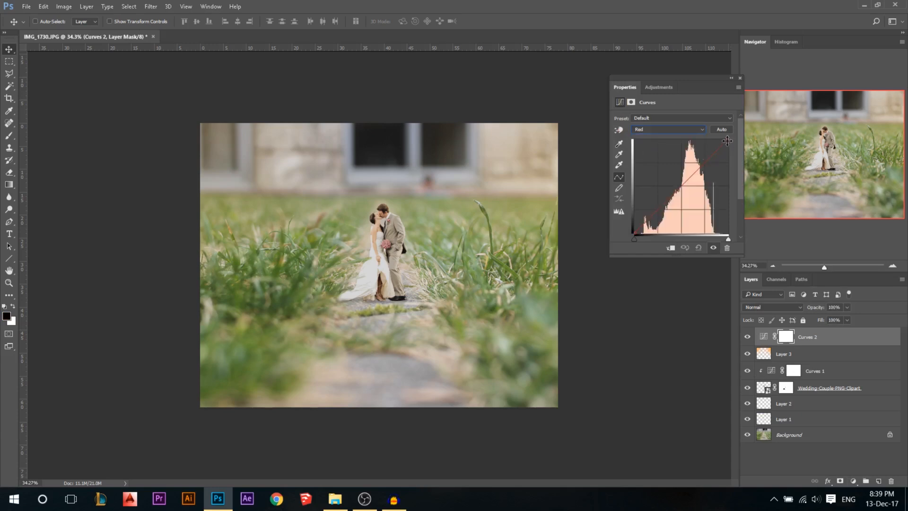
drag(727, 141, 723, 140)
mouse_move(634, 241)
mouse_down()
mouse_move(673, 241)
mouse_move(624, 240)
mouse_move(639, 241)
mouse_up()
Step: In the same Curves adjustment's blue channel, lower the highlight end slightly and raise the shadow end slightly
click(654, 129)
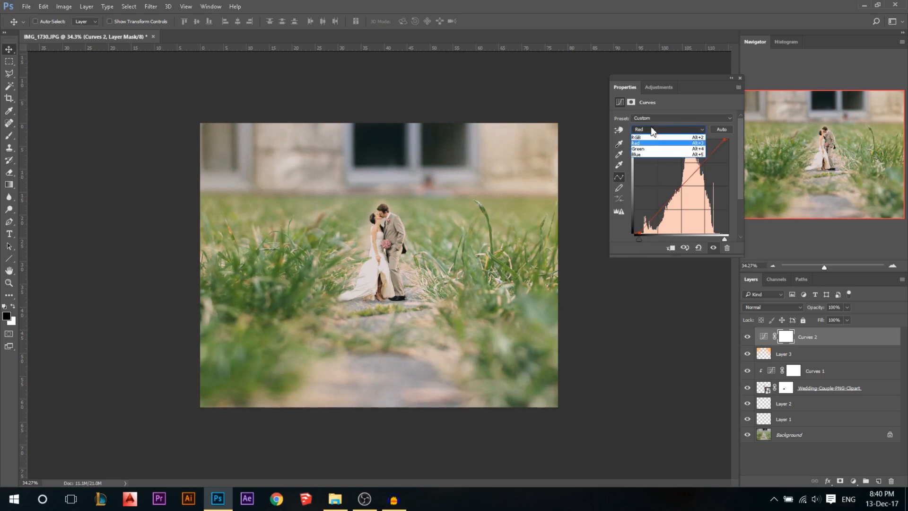
click(648, 155)
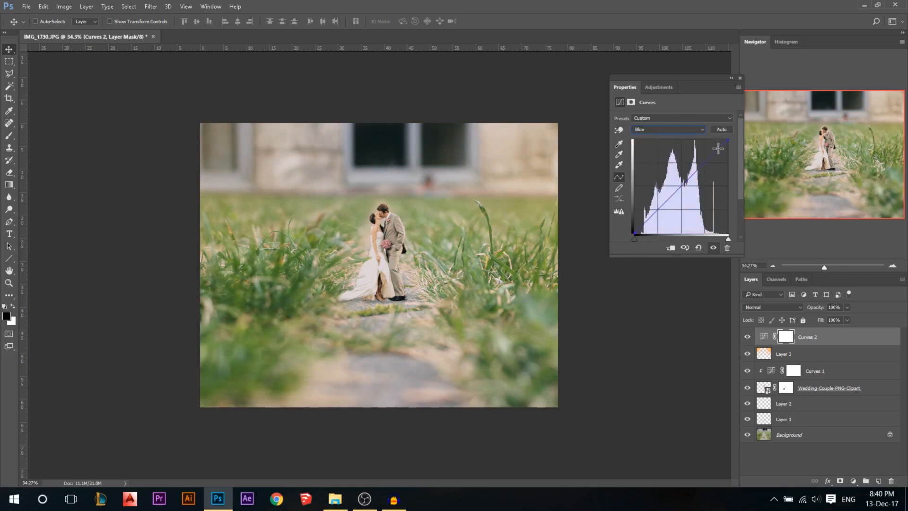
drag(729, 140, 772, 146)
drag(633, 233, 628, 231)
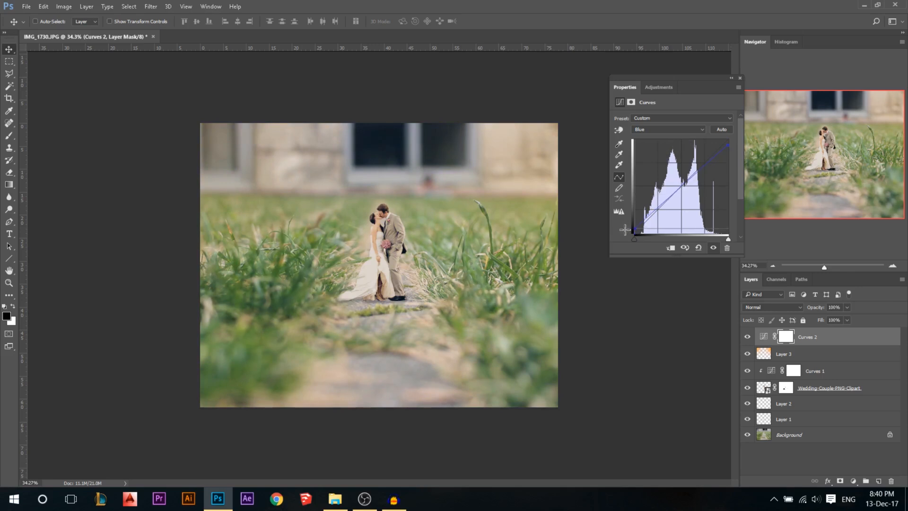
click(740, 78)
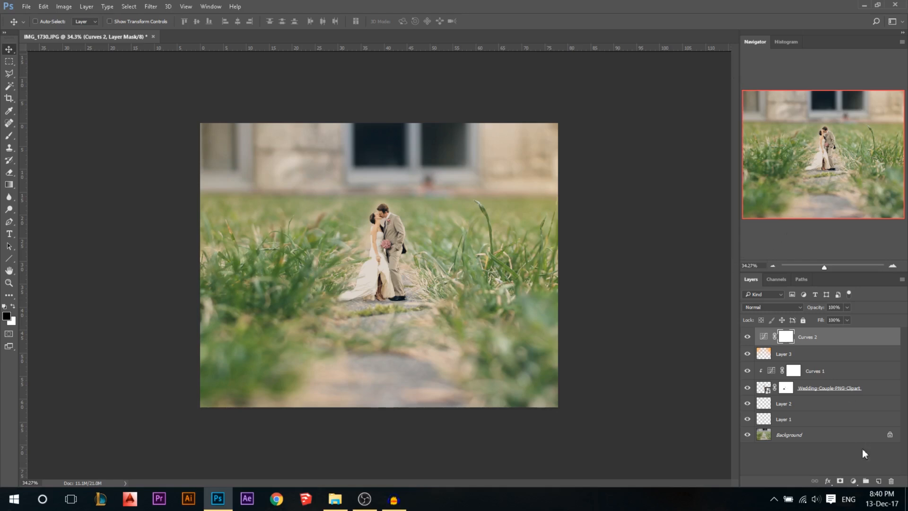
Step: Add another Curves adjustment on top that darkens the shadow tones, lifts the black point slightly and moves the white point inward
click(853, 480)
click(827, 322)
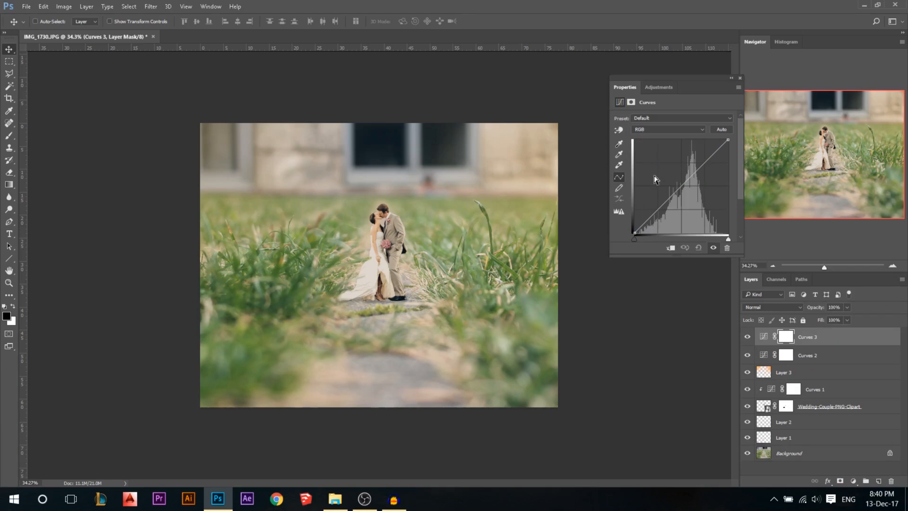
drag(658, 209, 658, 217)
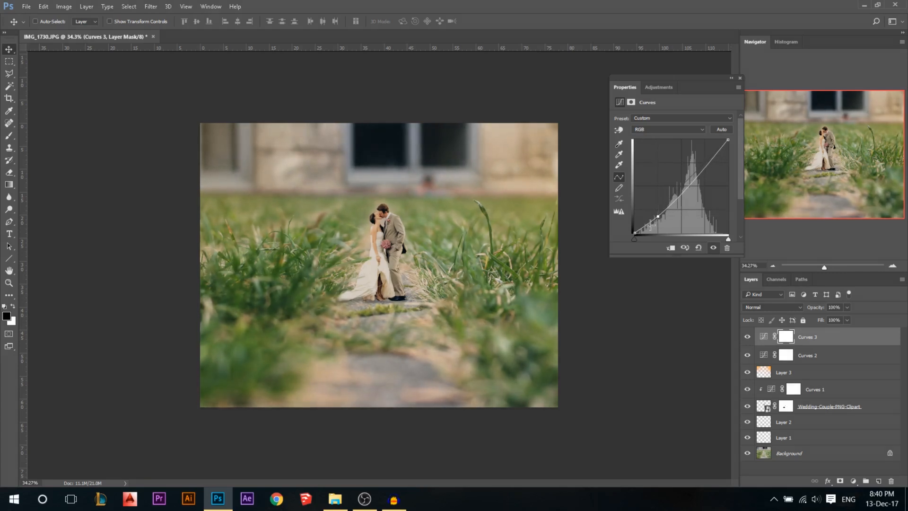
drag(634, 232, 623, 227)
drag(728, 141, 721, 140)
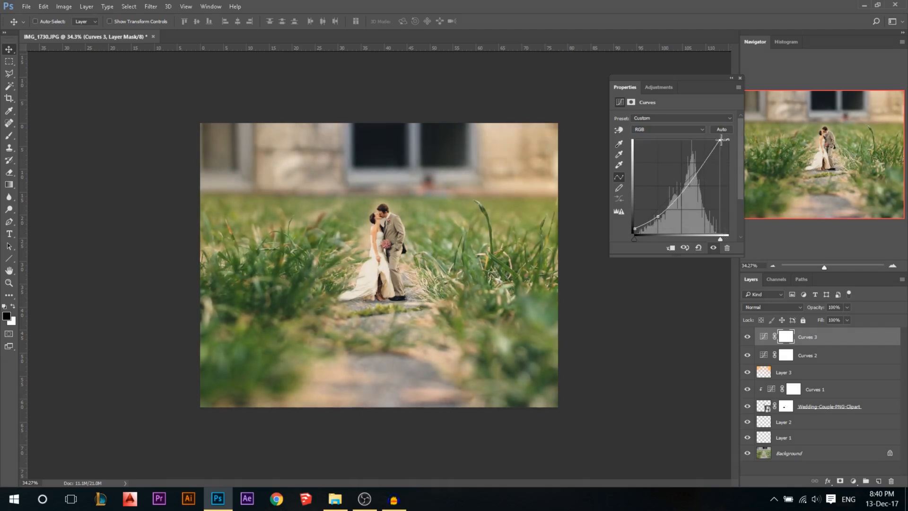
click(740, 77)
Step: Check the couple's placement against a temporary vertical guide through the image's centre, and remove the guide
scroll(361, 217, up, 6)
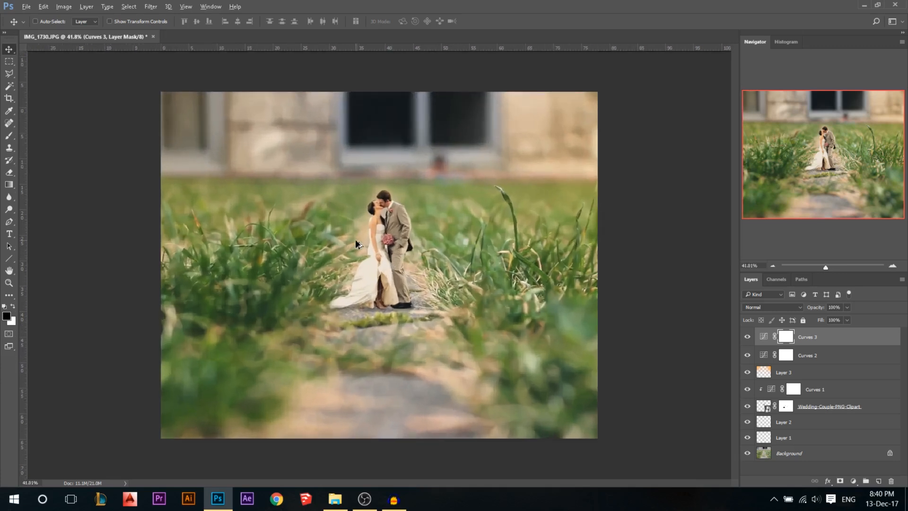
scroll(390, 199, up, 2)
scroll(535, 291, down, 8)
scroll(316, 231, up, 1)
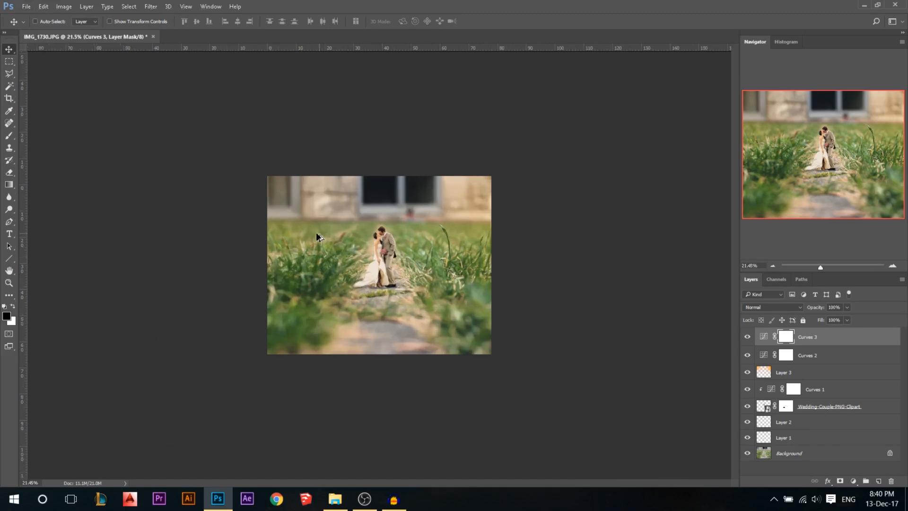
drag(23, 118, 382, 80)
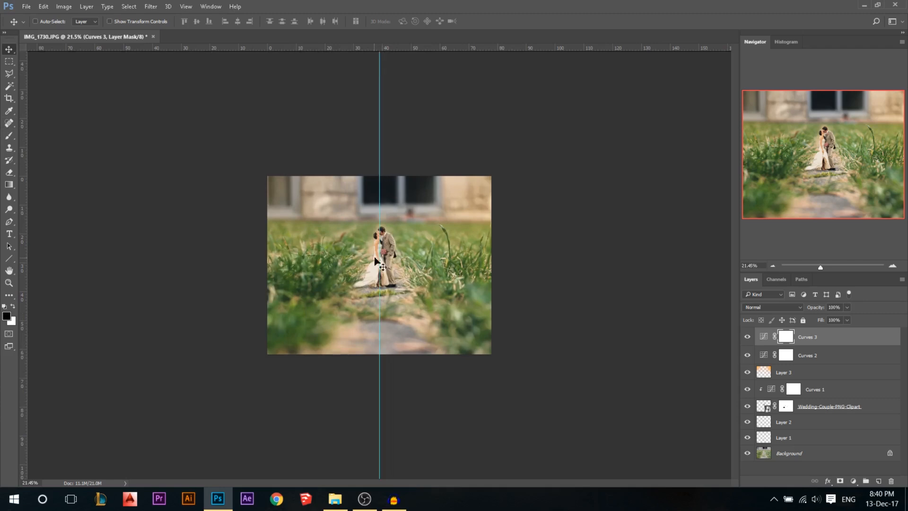
scroll(380, 256, up, 1)
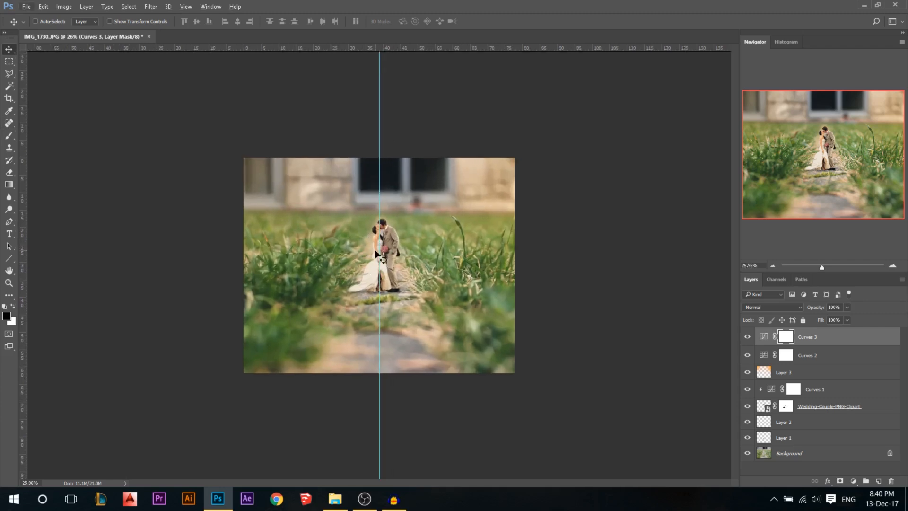
scroll(463, 303, down, 1)
drag(379, 138, 10, 138)
scroll(290, 274, up, 3)
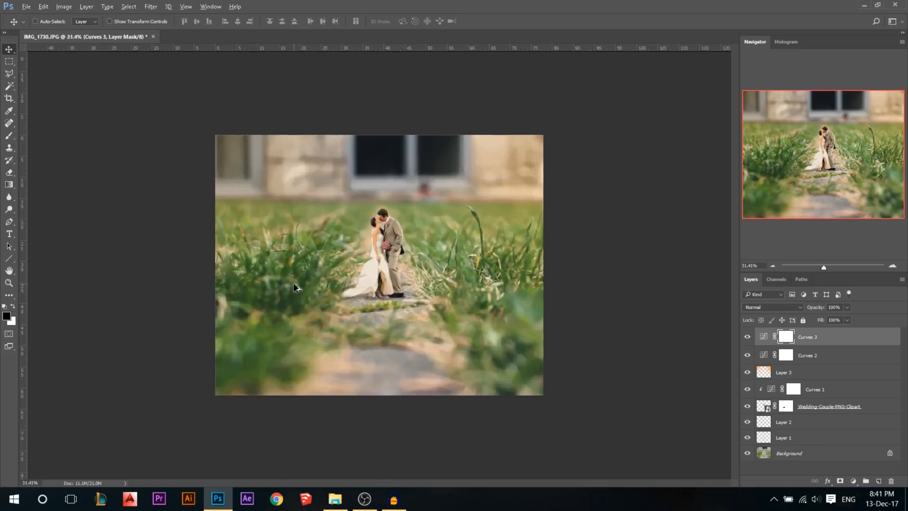
Step: Crop the image slightly on all sides, trimming the most from the blurred foreground at the bottom edge
key(c)
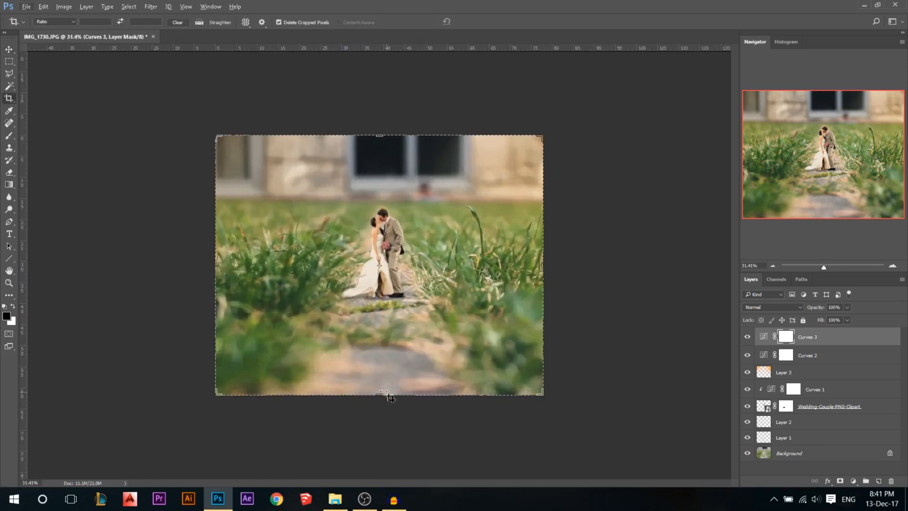
drag(543, 393, 535, 389)
drag(379, 388, 382, 385)
key(Return)
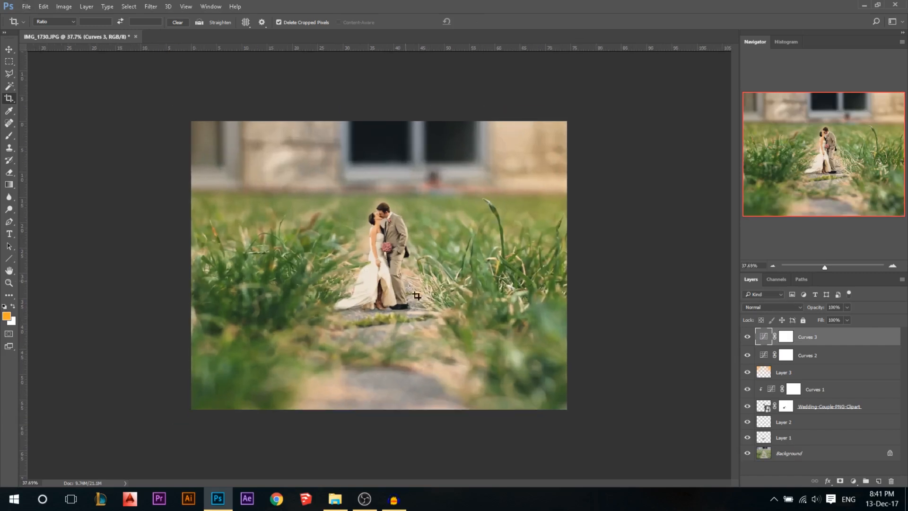
Step: Crop the image tighter on all sides in two passes, keeping the couple centred, and return to the Move tool
click(406, 300)
mouse_move(563, 409)
mouse_down()
mouse_move(568, 402)
mouse_move(549, 401)
mouse_up()
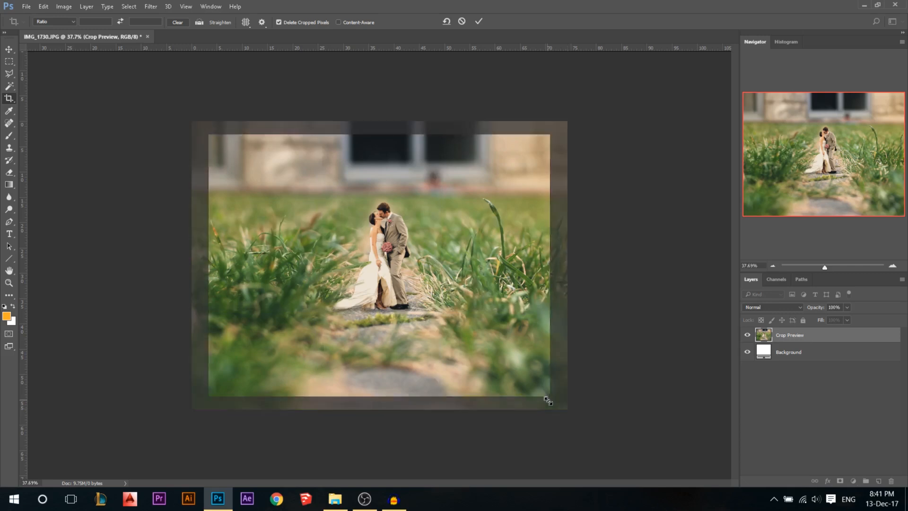
key(Return)
key(ctrl+0)
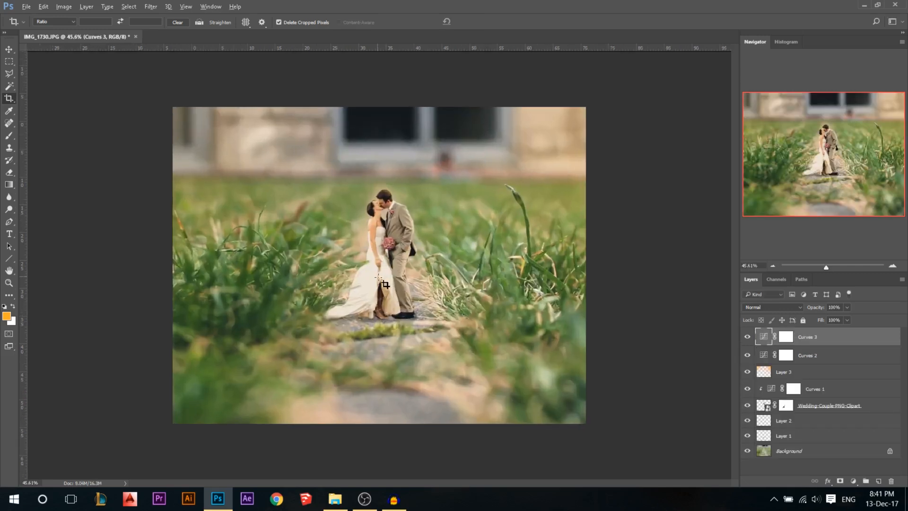
click(515, 275)
drag(585, 108, 579, 111)
key(Return)
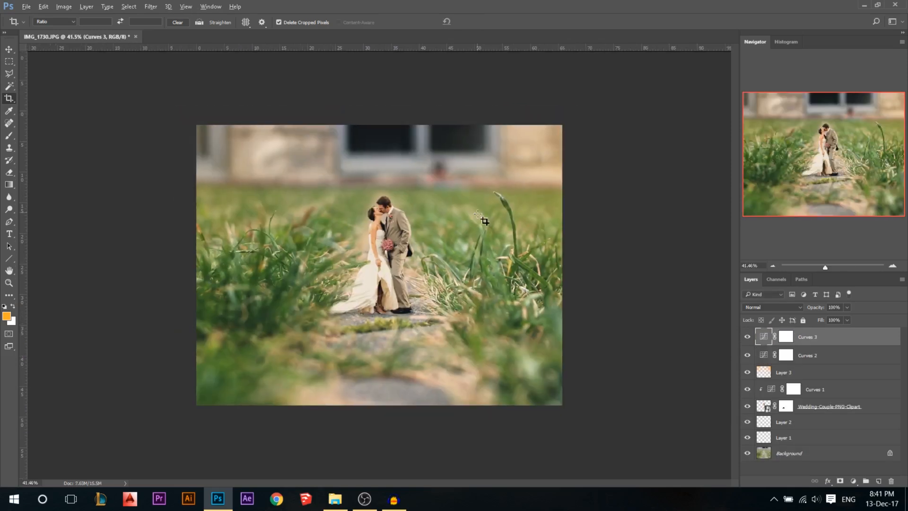
click(9, 49)
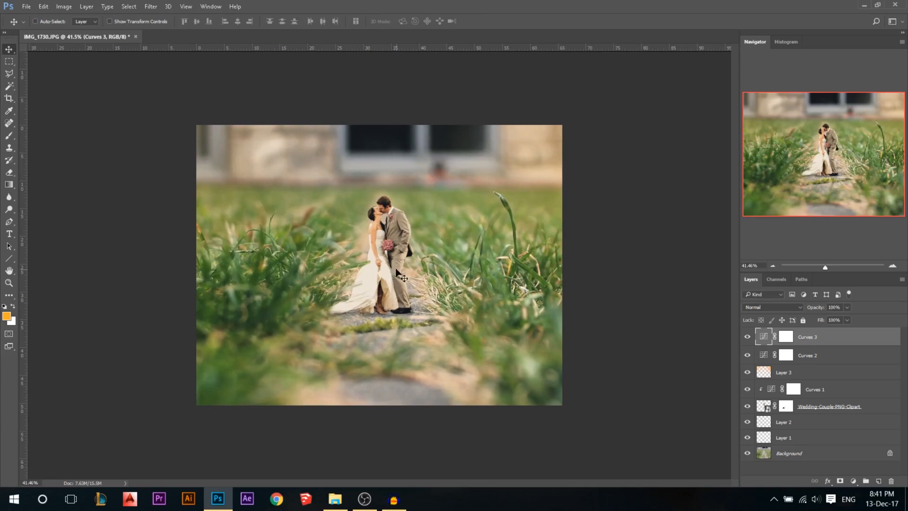
Step: Add a Photo Filter adjustment above the Curves layers using the Blue filter at a low density of about 8%
scroll(446, 226, up, 1)
scroll(536, 245, down, 2)
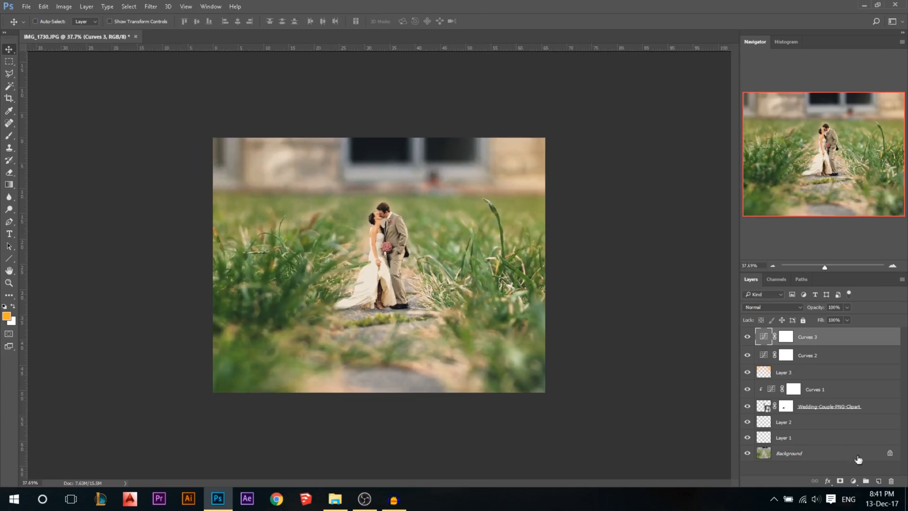
click(853, 480)
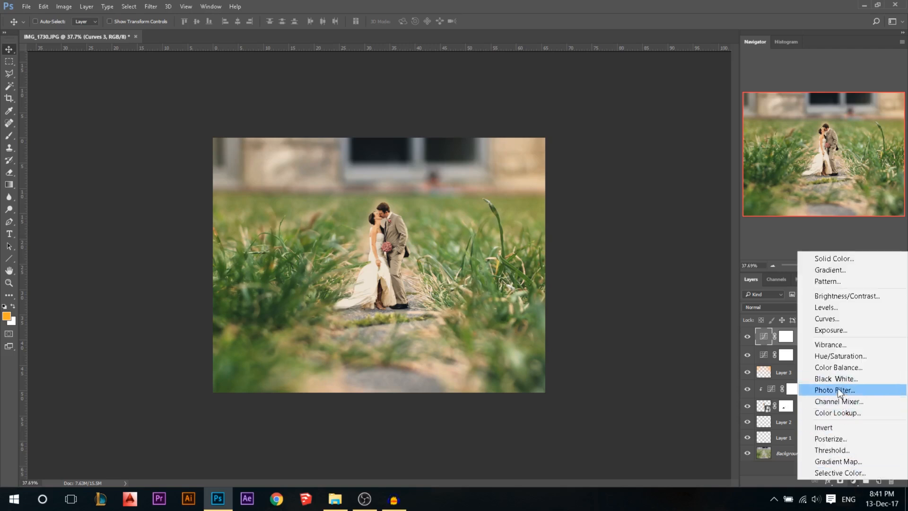
key(Escape)
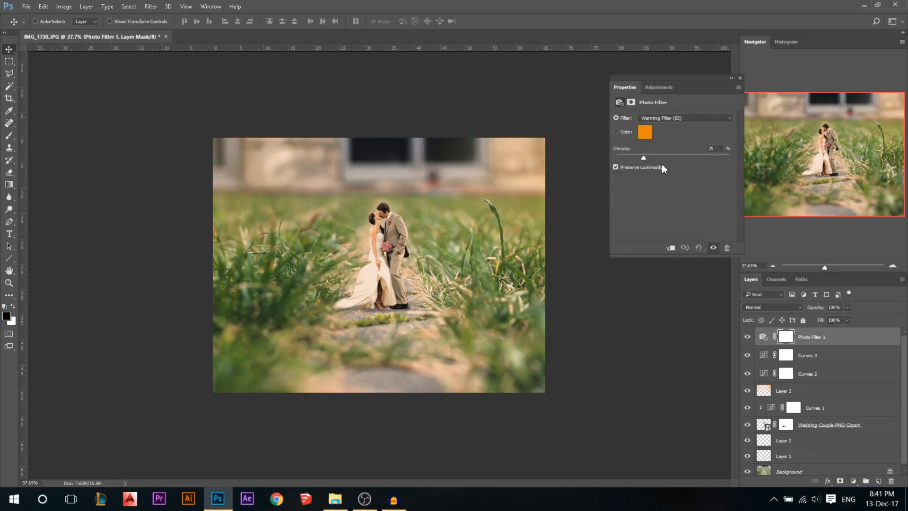
click(665, 122)
click(665, 120)
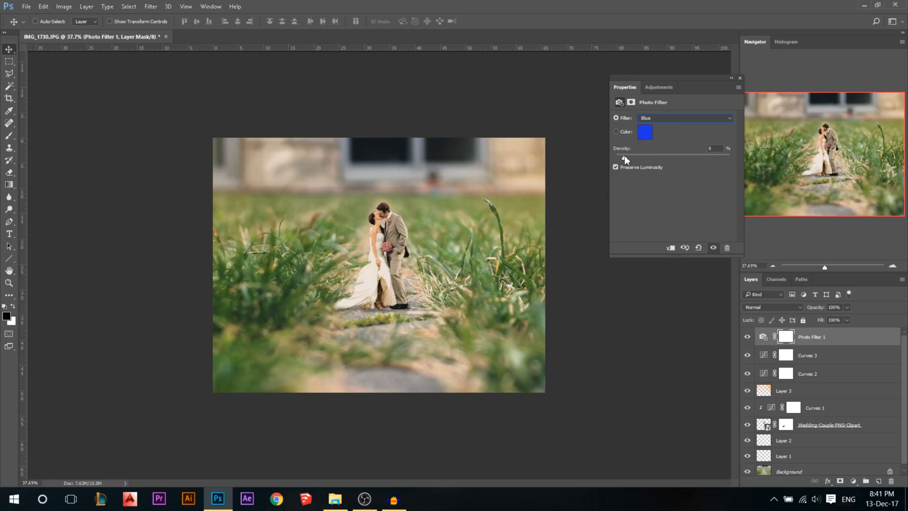
click(740, 77)
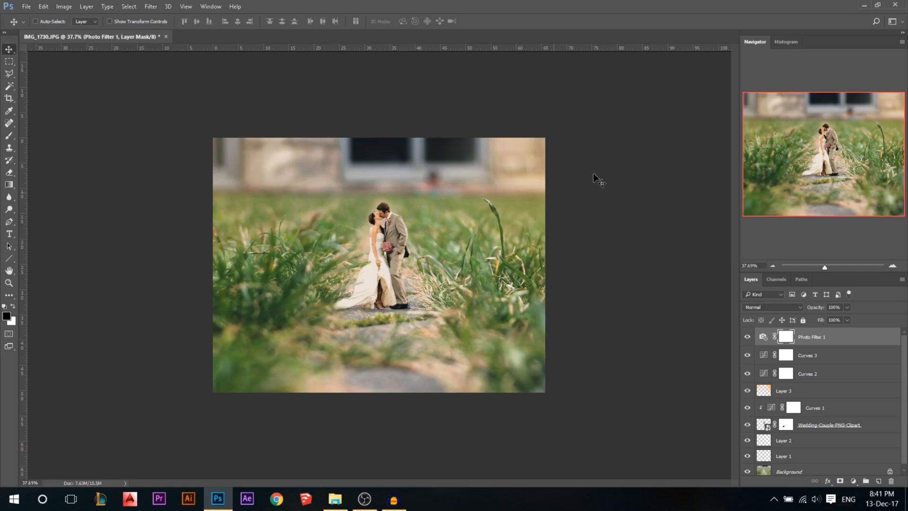
scroll(243, 293, up, 1)
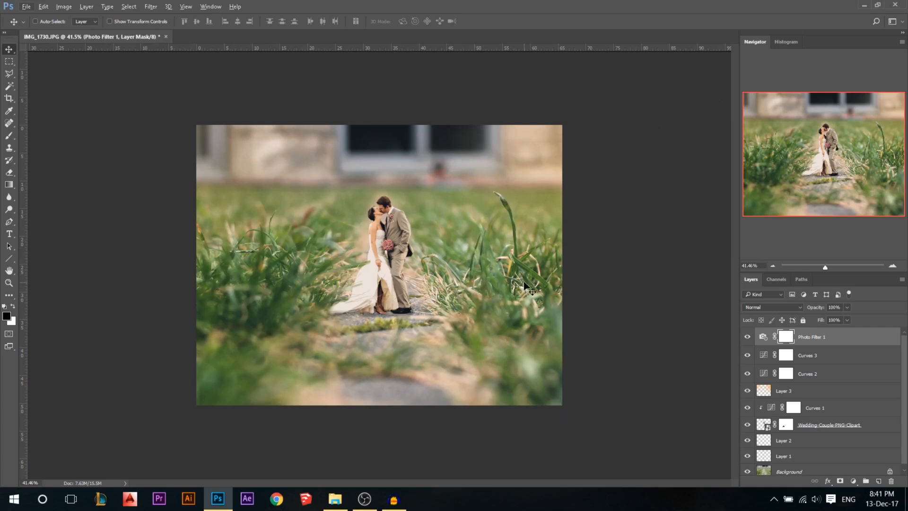
Step: Add a Hue/Saturation adjustment for the Greens, adjust its colour range and shift the hue slightly toward yellow
click(853, 481)
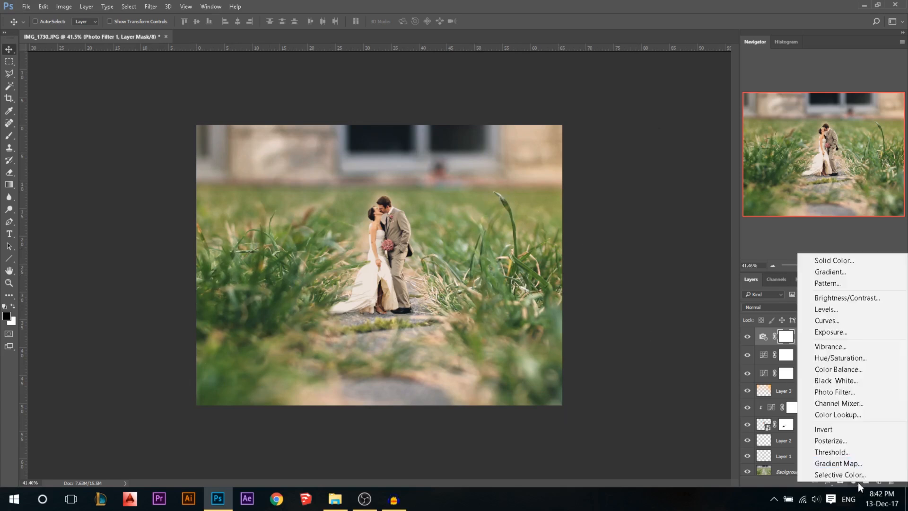
click(825, 359)
click(650, 128)
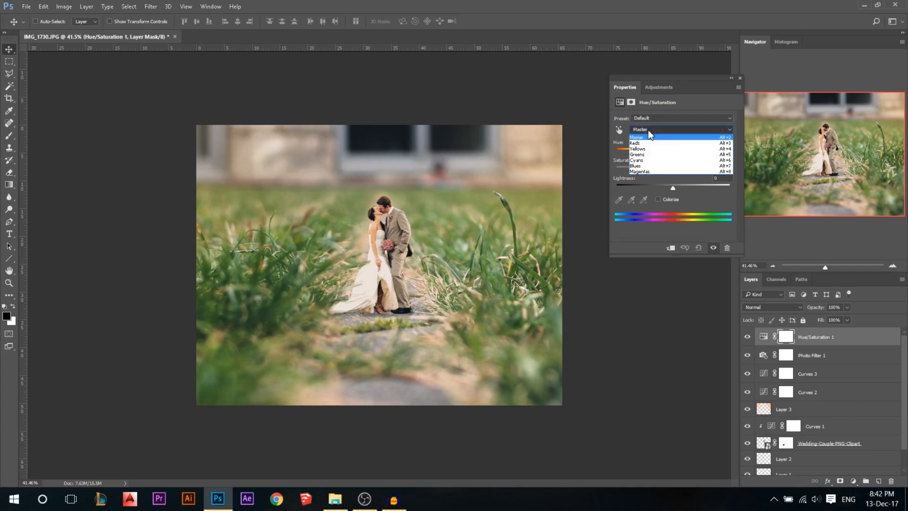
click(642, 154)
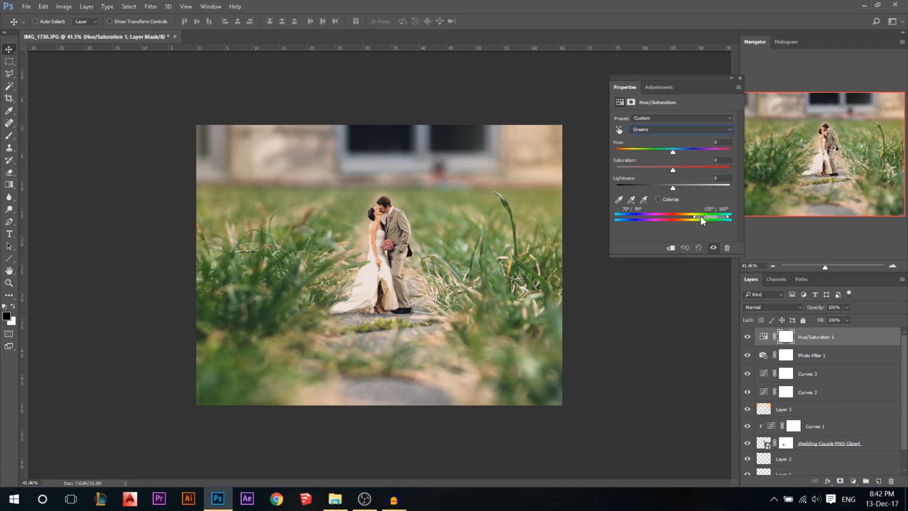
drag(699, 215, 726, 218)
mouse_move(666, 152)
mouse_down()
mouse_move(643, 152)
mouse_move(669, 152)
mouse_up()
click(740, 78)
scroll(347, 234, up, 1)
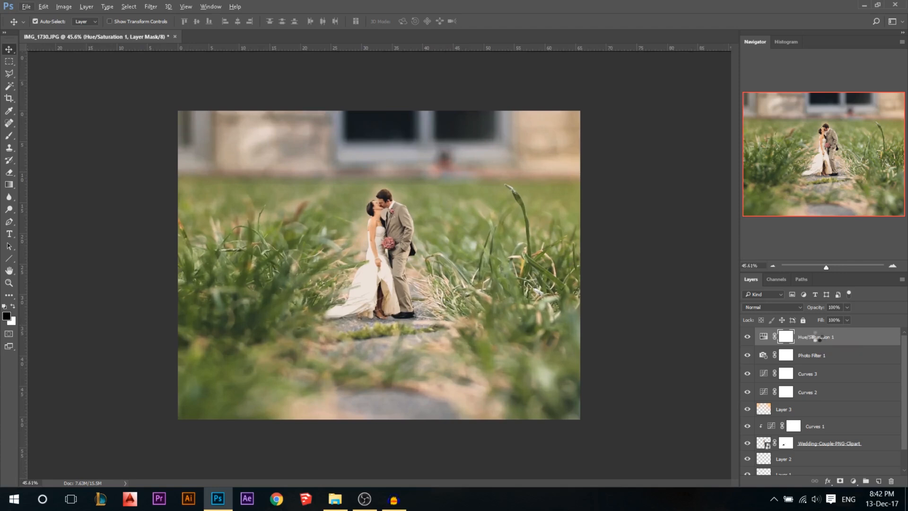
Step: Stamp all visible layers into a new layer on top, and undo a trial move of that layer
key(ctrl+shift+alt+e)
drag(394, 217, 463, 164)
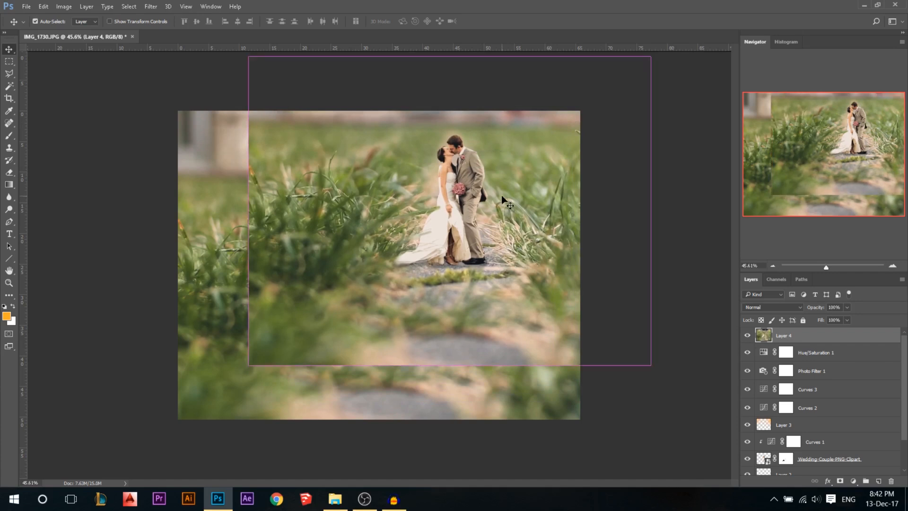
key(ctrl+z)
Step: Open the merged layer in the Camera Raw Filter and set Exposure +0.25, Contrast +14, Whites -19, Clarity +14 and Vibrance +9
click(152, 6)
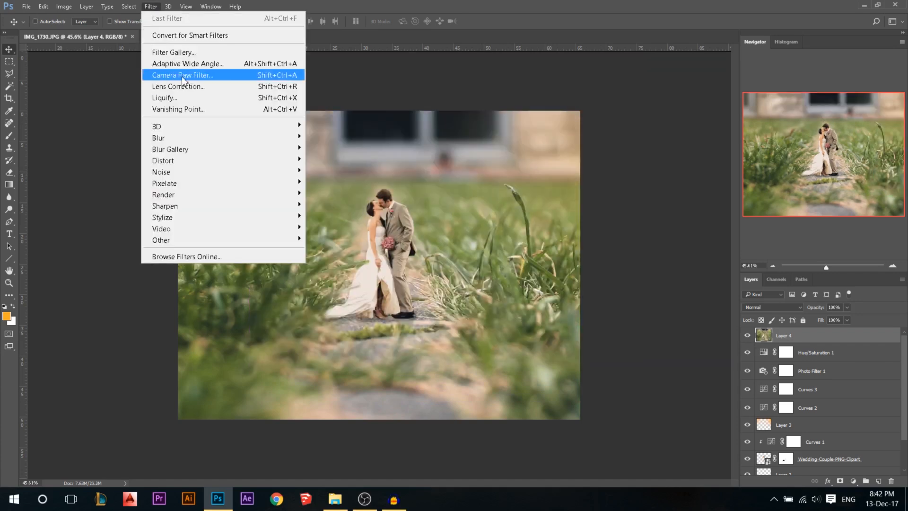
click(182, 75)
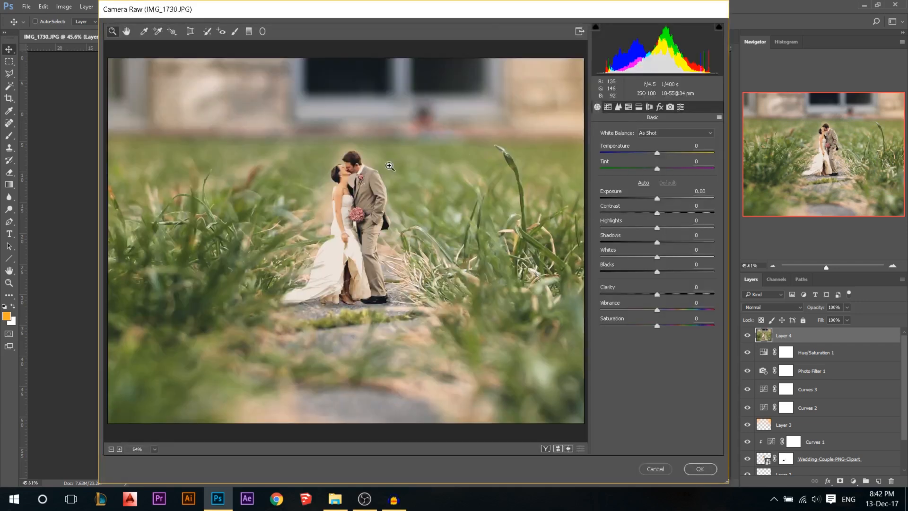
drag(655, 196, 665, 211)
click(659, 212)
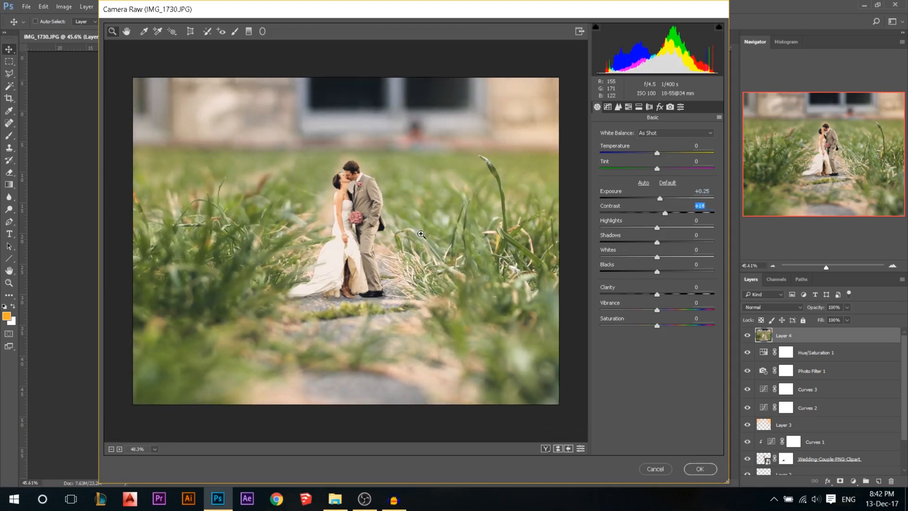
drag(658, 254, 648, 255)
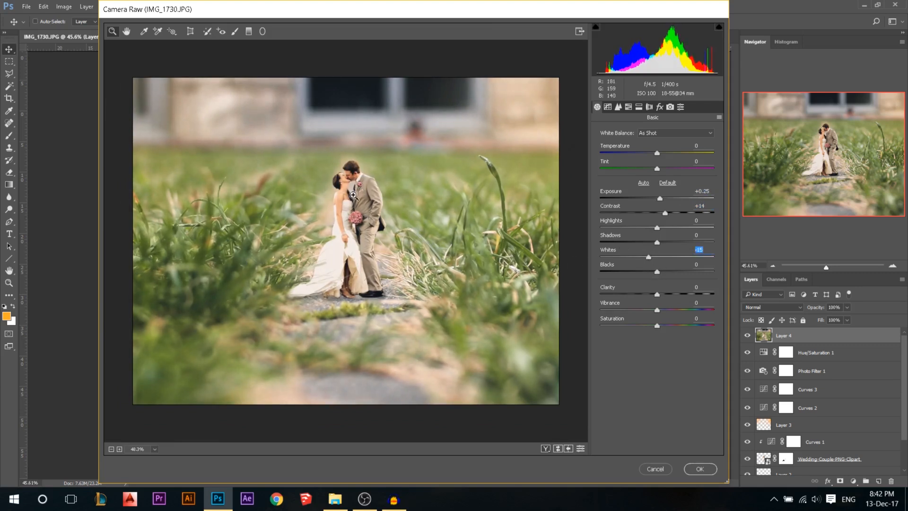
drag(648, 255, 648, 254)
drag(656, 289, 663, 307)
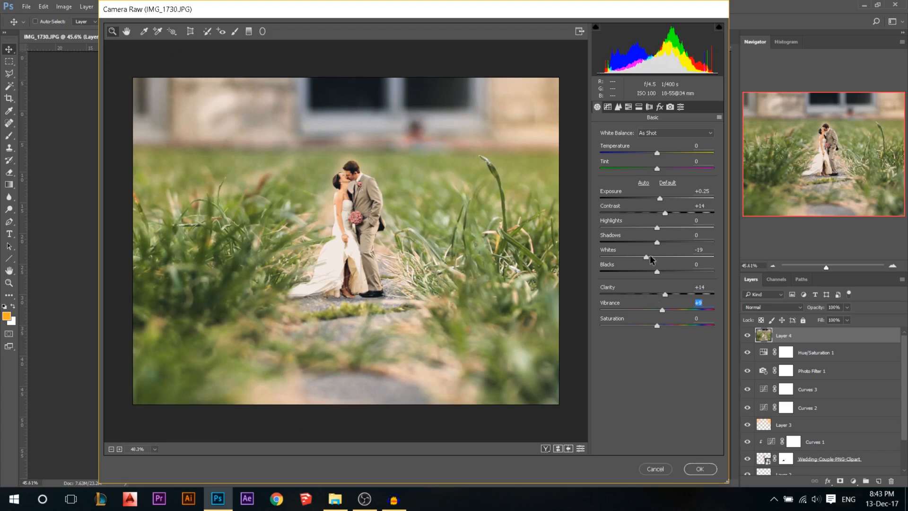
Step: Set the Dehaze amount to +4 in the Camera Raw effects
click(660, 108)
drag(656, 144, 661, 141)
mouse_move(664, 142)
mouse_down()
mouse_move(642, 142)
mouse_move(659, 143)
mouse_up()
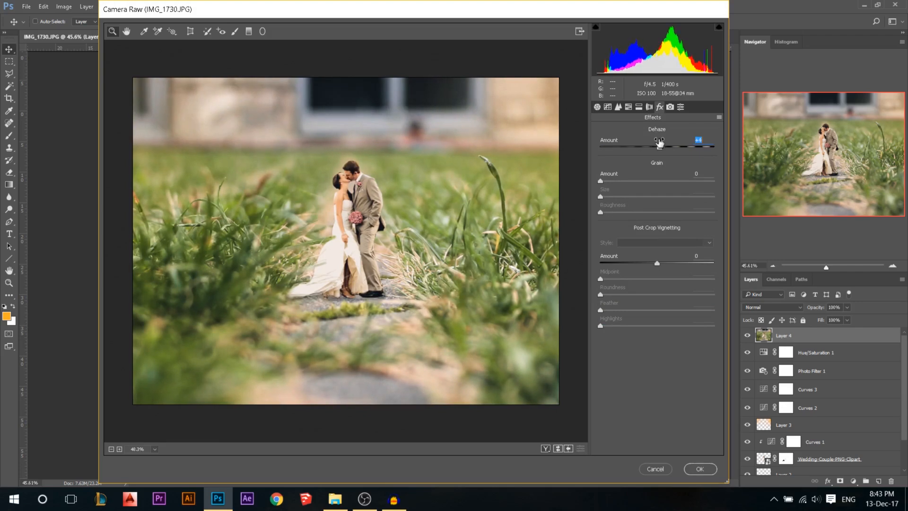
Step: Add a Highlight Priority post-crop vignette with Amount -24, Midpoint 18, Roundness +18 and Feather 67, and apply the filter
drag(660, 261, 655, 305)
drag(607, 260, 638, 264)
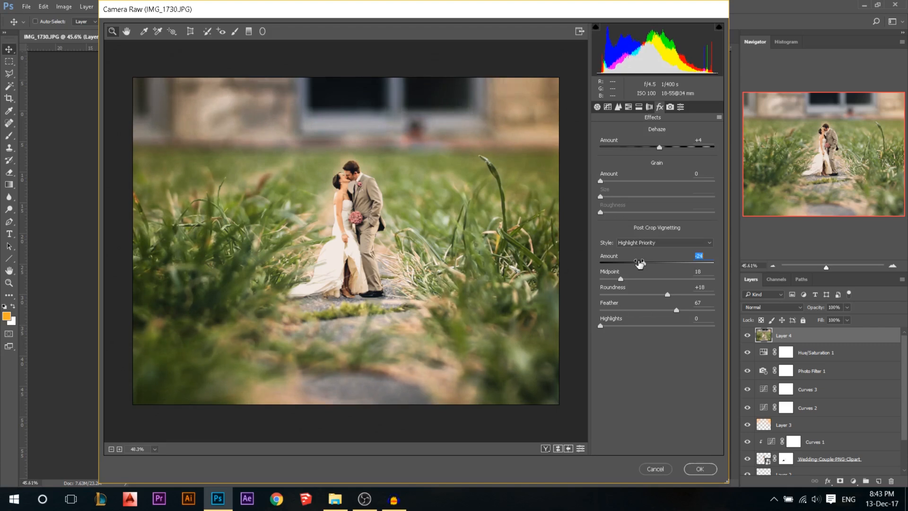
click(704, 471)
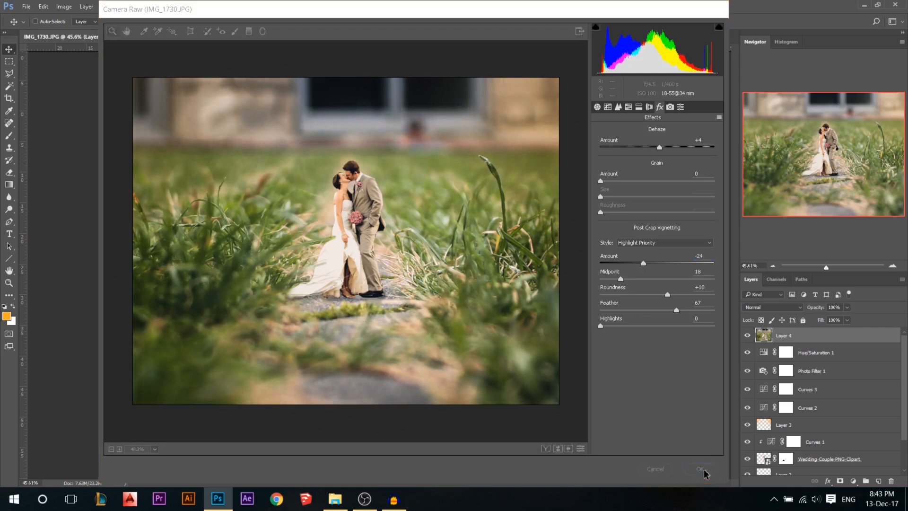
Step: Compare the image before and after the Camera Raw filter by toggling the last change
key(ctrl+z)
key(ctrl+z)
key(ctrl+z)
key(ctrl+z)
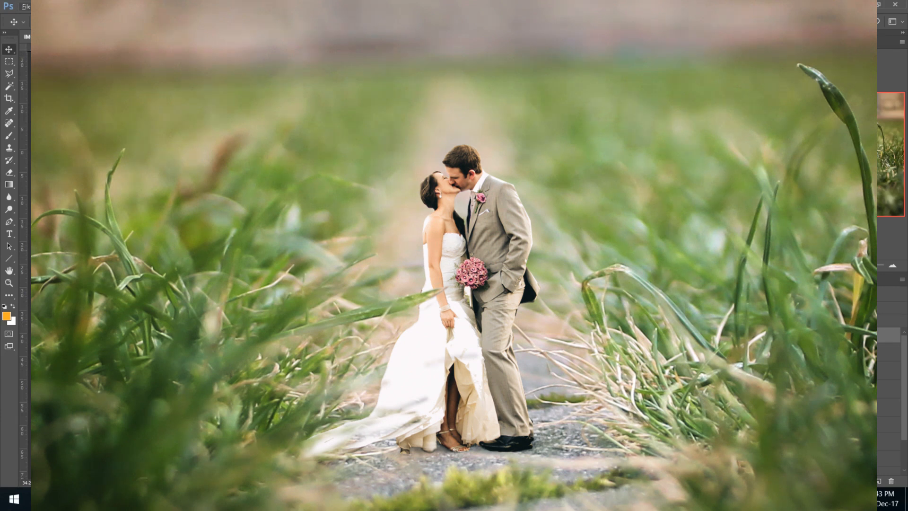
scroll(383, 245, up, 1)
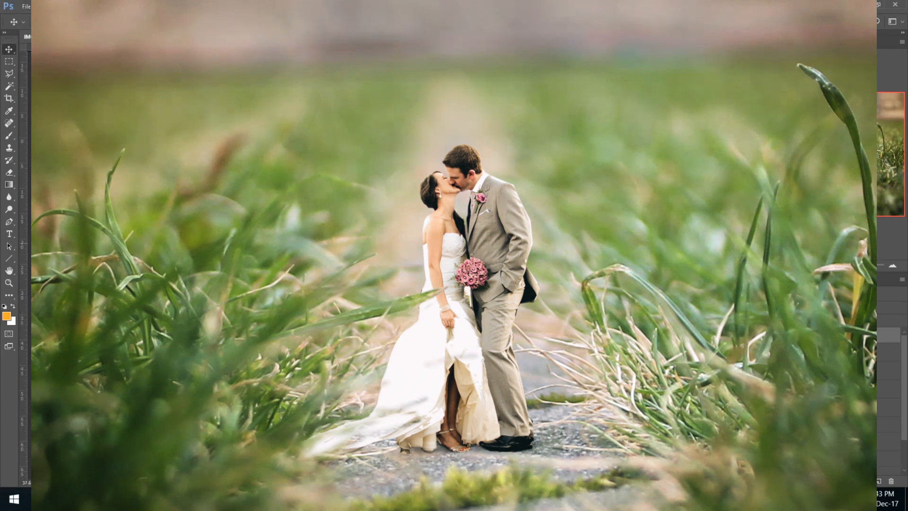